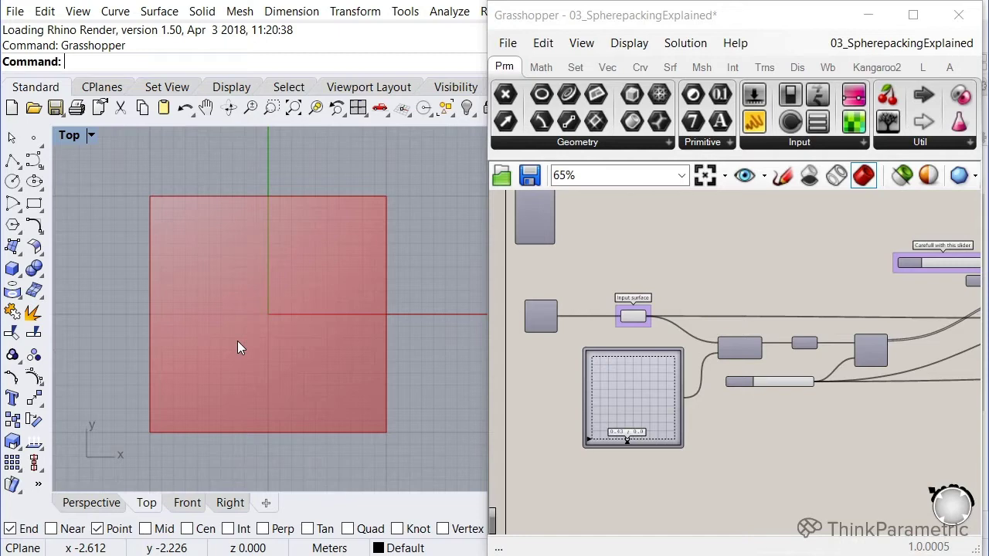
Preview the surface component that feeds the Input surface parameter, view it in the Top viewport, and hide it again
{"action": "scroll", "coordinate": [514, 364], "scroll_direction": "up", "scroll_amount": 3}
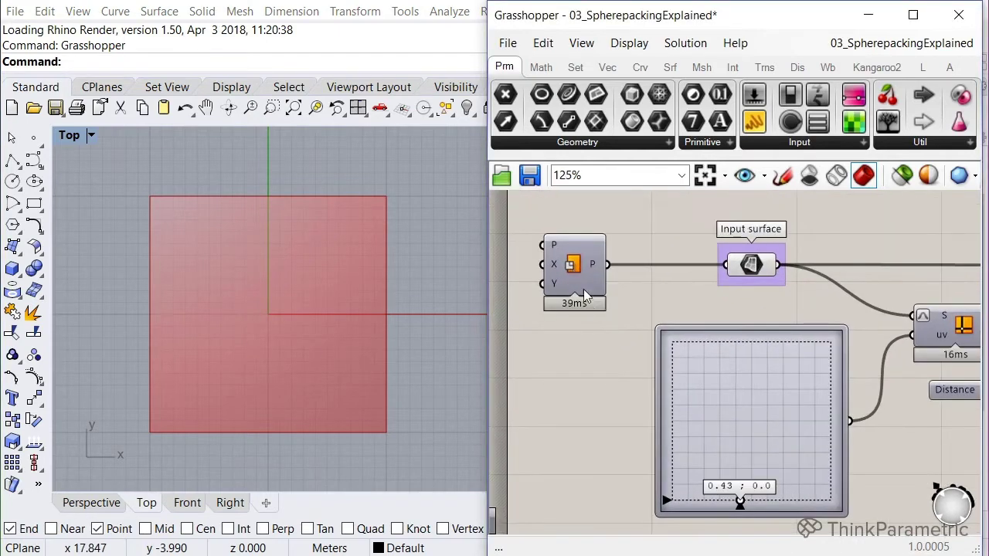
{"action": "middle_click", "coordinate": [587, 388]}
{"action": "left_click", "coordinate": [625, 350]}
{"action": "middle_click", "coordinate": [588, 374]}
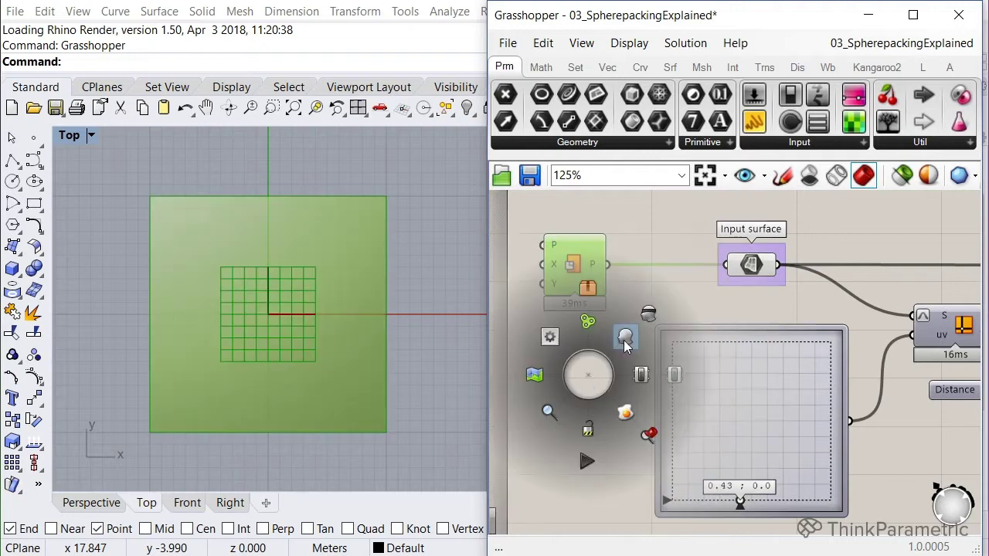
{"action": "left_click", "coordinate": [646, 316]}
Preview the curve parameter fed by the surface's U output and examine the curve in the Top viewport
{"action": "right_click_drag", "start_coordinate": [838, 321], "coordinate": [674, 301]}
{"action": "scroll", "coordinate": [804, 323], "scroll_direction": "up", "scroll_amount": 1}
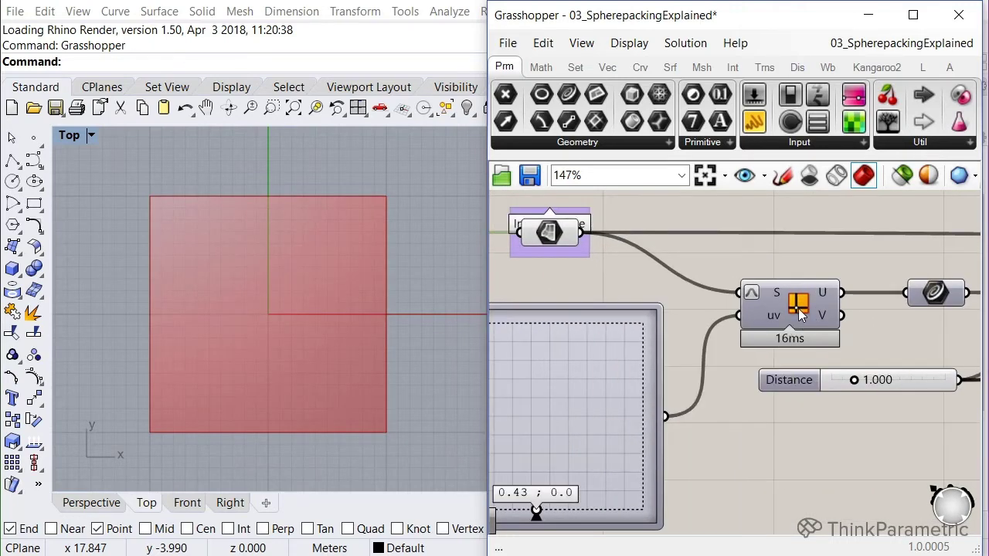
{"action": "scroll", "coordinate": [800, 312], "scroll_direction": "down", "scroll_amount": 2}
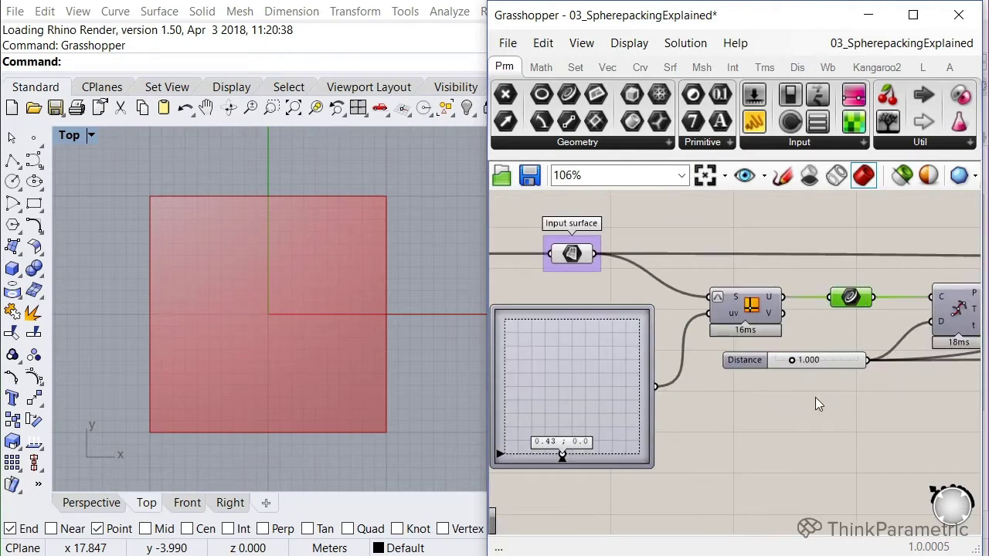
{"action": "middle_click", "coordinate": [796, 401]}
{"action": "scroll", "coordinate": [363, 428], "scroll_direction": "up", "scroll_amount": 3}
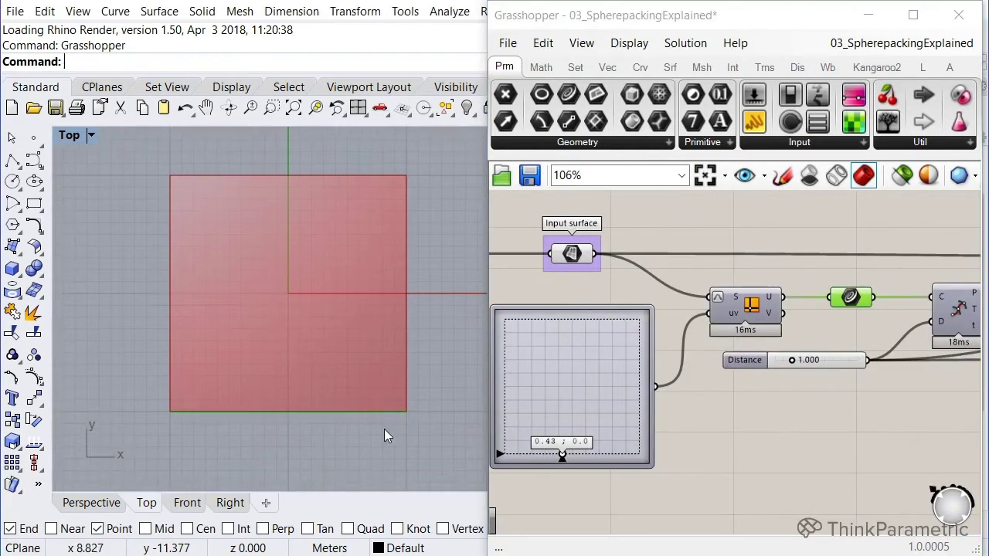
{"action": "scroll", "coordinate": [339, 421], "scroll_direction": "down", "scroll_amount": 3}
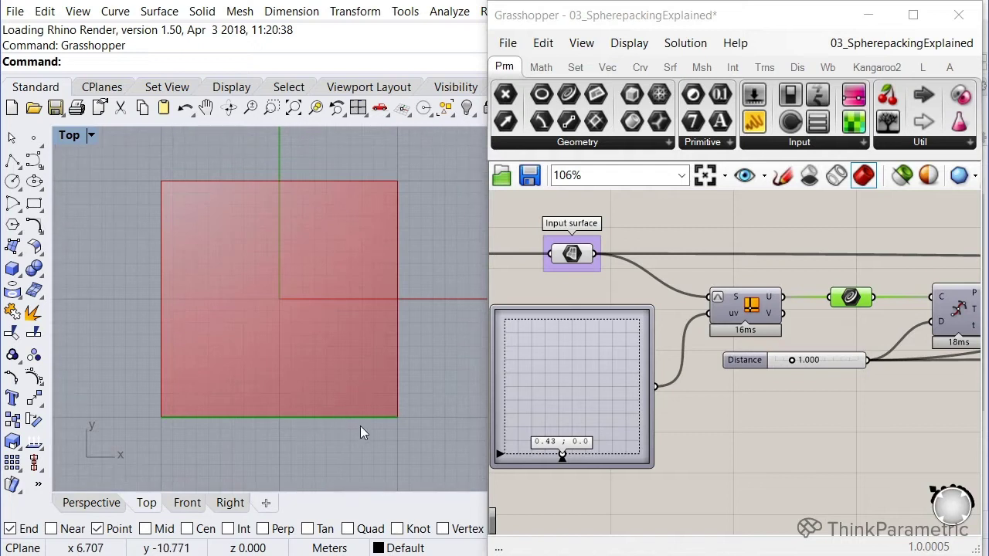
{"action": "mouse_move", "coordinate": [574, 455]}
{"action": "left_mouse_down"}
{"action": "mouse_move", "coordinate": [591, 384]}
{"action": "mouse_move", "coordinate": [579, 400]}
{"action": "mouse_move", "coordinate": [578, 455]}
{"action": "left_mouse_up"}
{"action": "right_click_drag", "start_coordinate": [848, 449], "coordinate": [702, 426]}
{"action": "right_click_drag", "start_coordinate": [716, 392], "coordinate": [731, 398]}
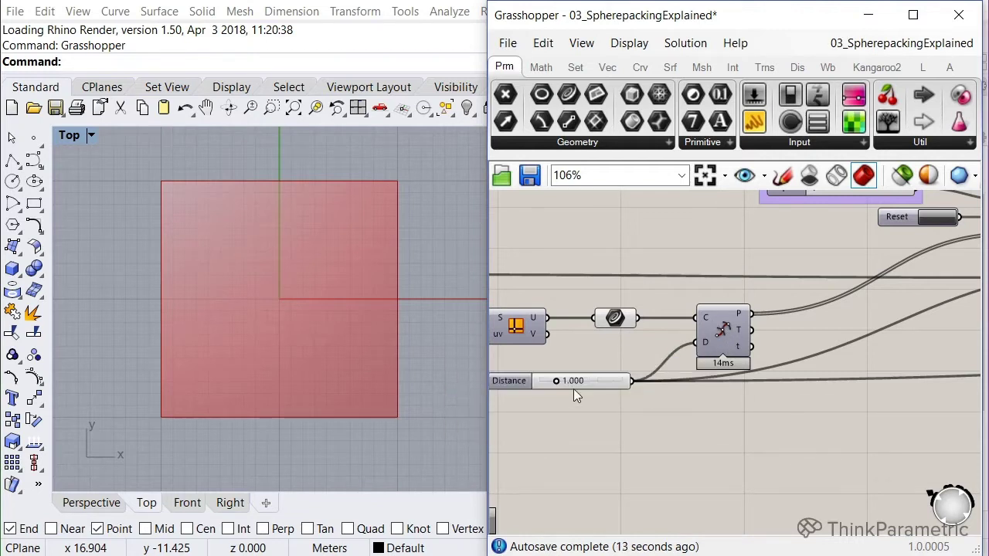
Preview the component dividing the curve by the Distance slider and inspect its Points output list
{"action": "left_click", "coordinate": [724, 335]}
{"action": "middle_click", "coordinate": [681, 434]}
{"action": "left_click", "coordinate": [721, 400]}
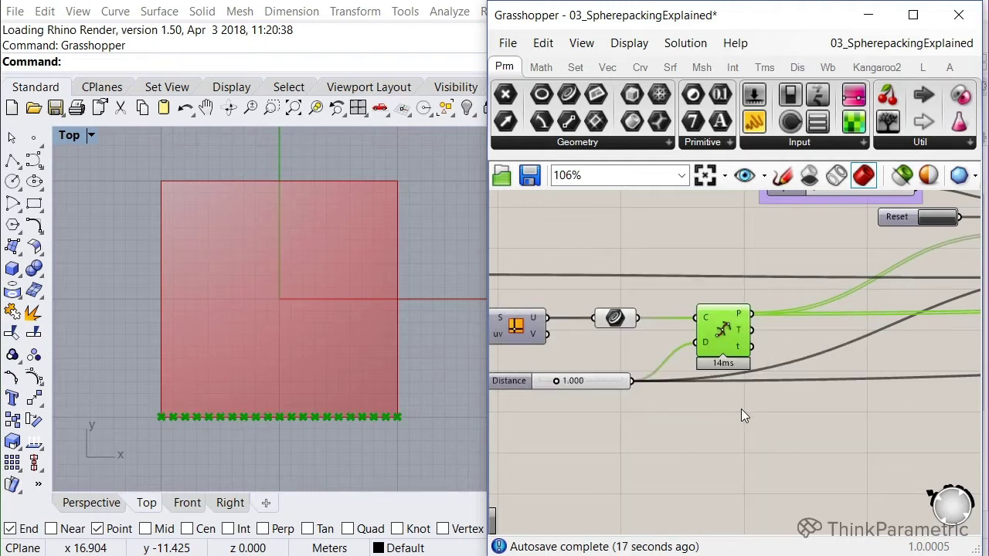
{"action": "right_click_drag", "start_coordinate": [741, 415], "coordinate": [695, 415]}
{"action": "mouse_move", "coordinate": [702, 319]}
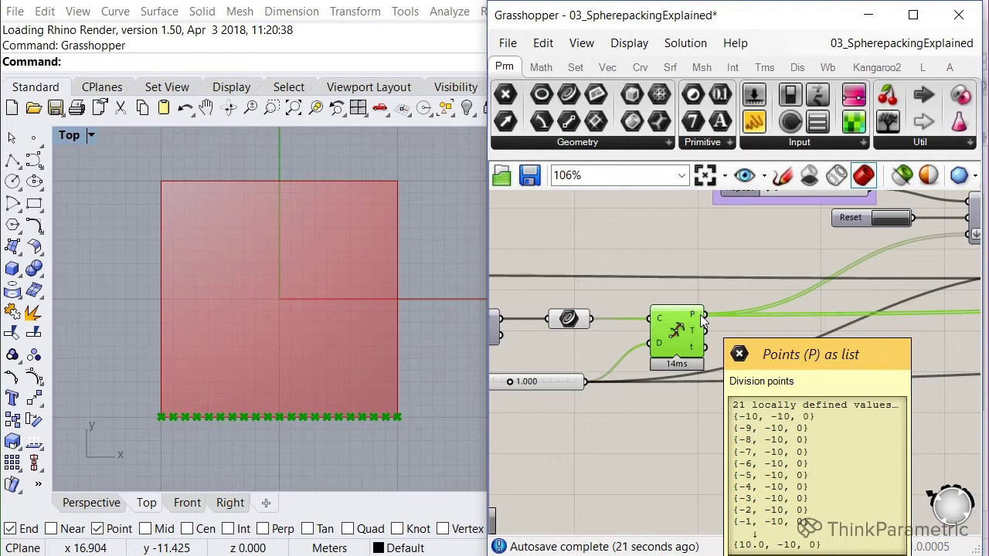
Hide the previews of the curve division component and the curve parameter feeding it
{"action": "middle_click", "coordinate": [665, 427]}
{"action": "left_click", "coordinate": [726, 368]}
{"action": "left_click", "coordinate": [569, 319]}
{"action": "middle_click", "coordinate": [678, 426]}
{"action": "left_click", "coordinate": [810, 394]}
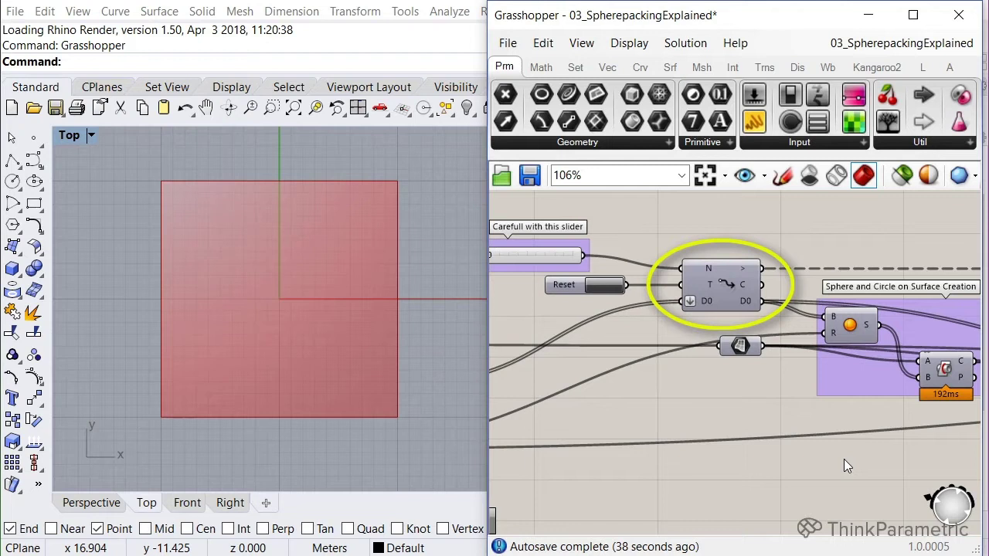
Preview the sphere component in the Sphere and Circle on Surface Creation group, examine the spheres, and hide them again
{"action": "right_click_drag", "start_coordinate": [681, 436], "coordinate": [779, 458]}
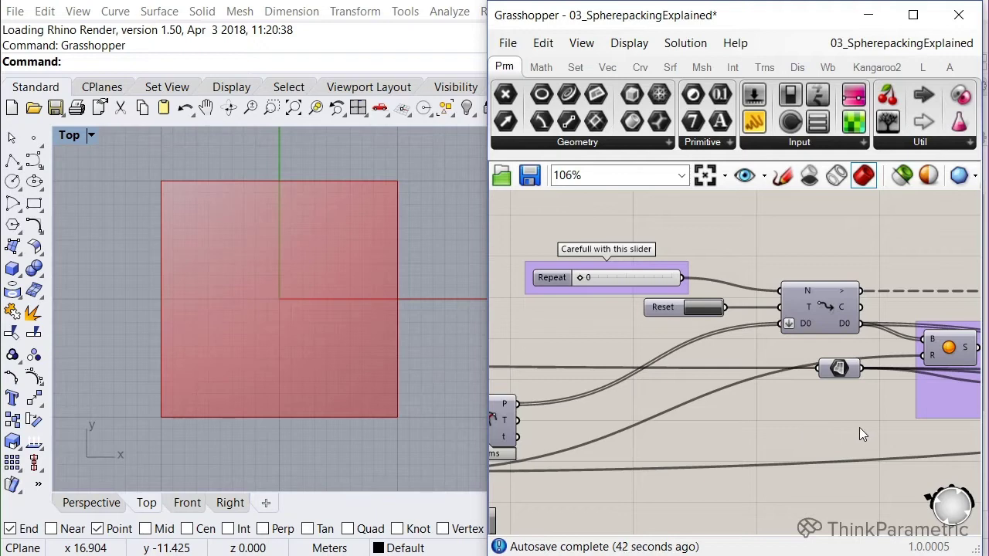
{"action": "right_click_drag", "start_coordinate": [859, 428], "coordinate": [707, 408]}
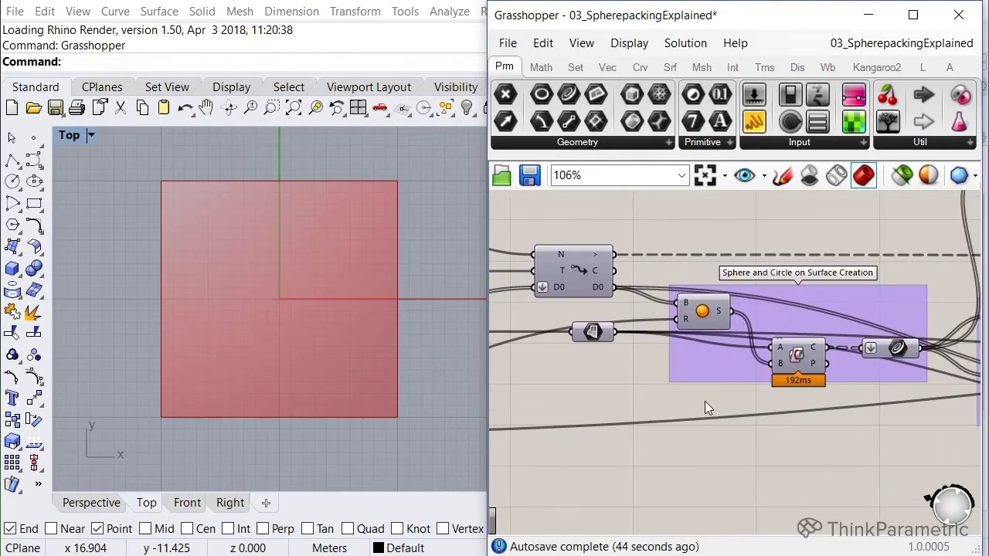
{"action": "left_click", "coordinate": [707, 314]}
{"action": "middle_click", "coordinate": [644, 449]}
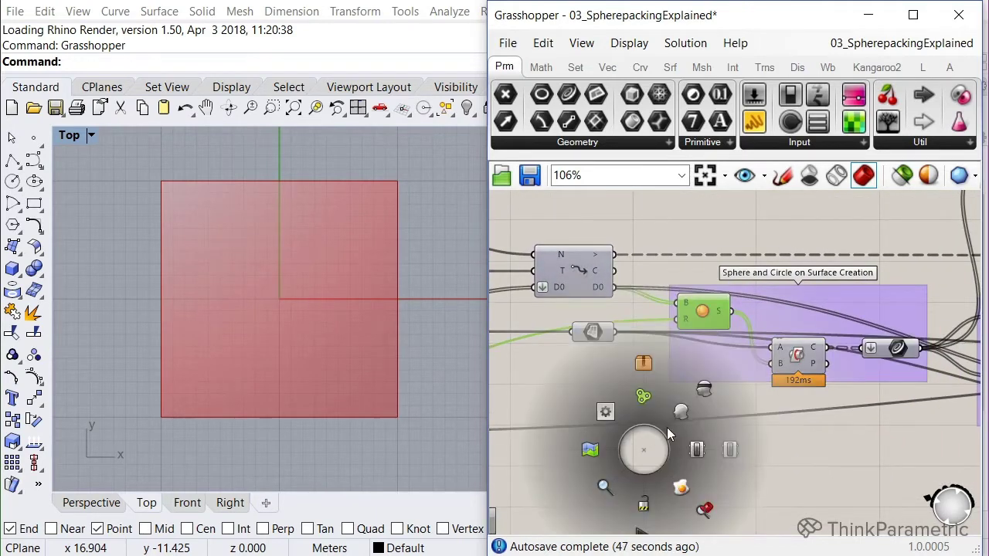
{"action": "left_click", "coordinate": [681, 412]}
{"action": "scroll", "coordinate": [354, 389], "scroll_direction": "up", "scroll_amount": 3}
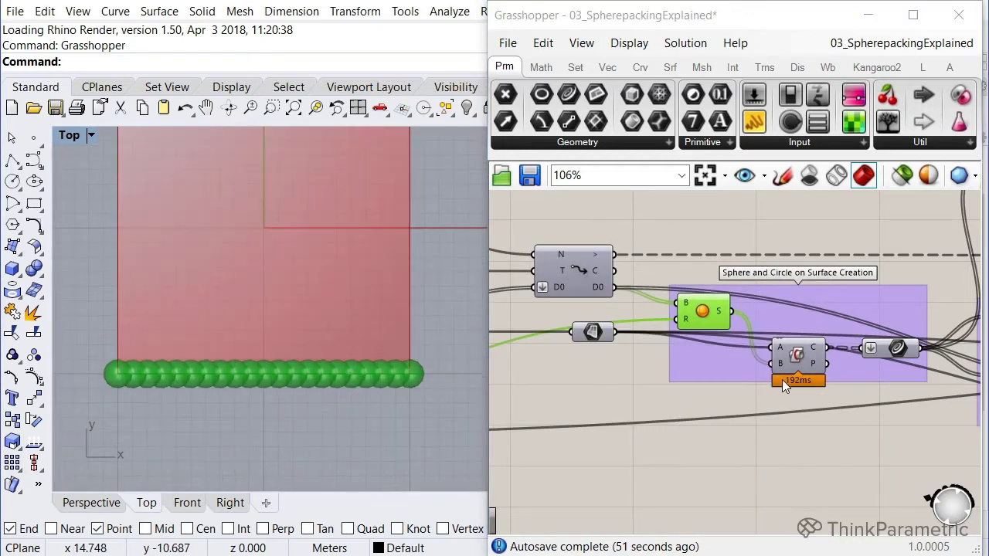
{"action": "middle_click", "coordinate": [736, 415]}
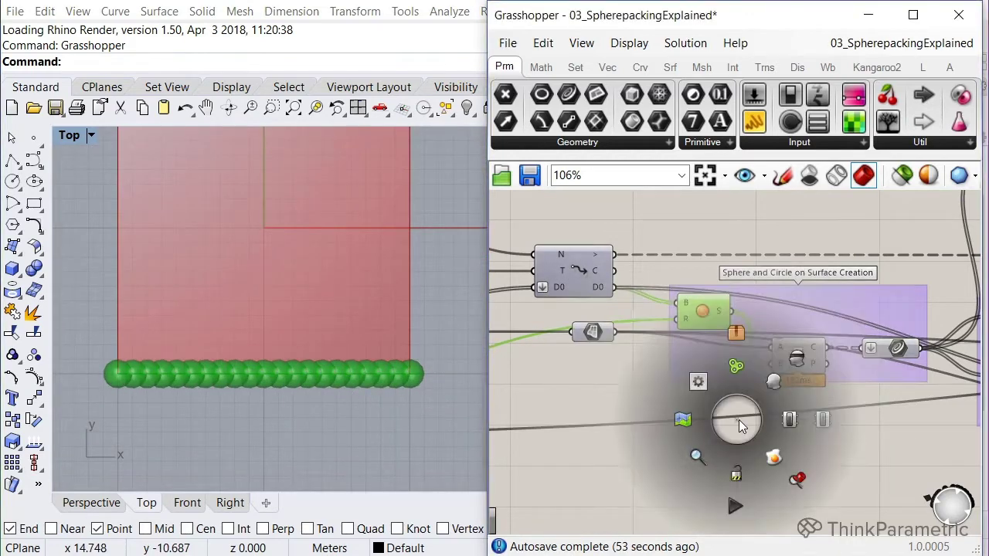
{"action": "left_click", "coordinate": [791, 371]}
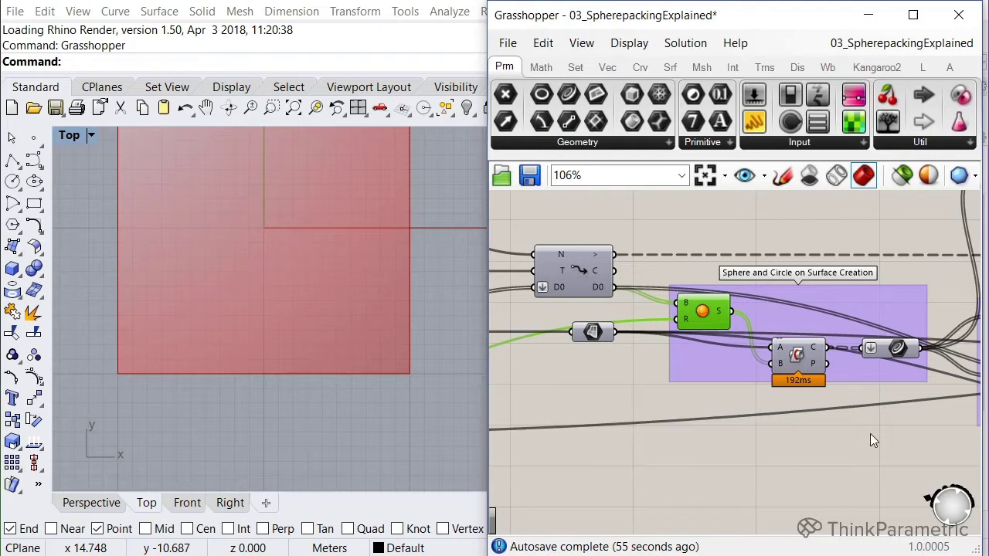
Preview the circle curves at the end of the Sphere and Circle on Surface Creation group, examine them up close, and hide them
{"action": "right_click_drag", "start_coordinate": [898, 354], "coordinate": [799, 343]}
{"action": "left_click", "coordinate": [792, 340]}
{"action": "middle_click", "coordinate": [792, 473]}
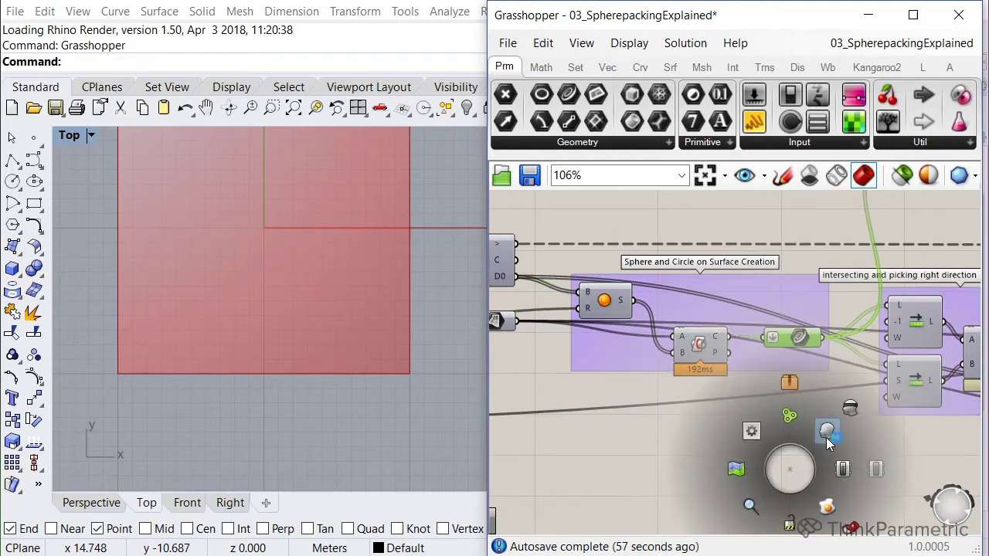
{"action": "left_click", "coordinate": [820, 432]}
{"action": "right_click_drag", "start_coordinate": [310, 394], "coordinate": [351, 373]}
{"action": "scroll", "coordinate": [178, 356], "scroll_direction": "up", "scroll_amount": 5}
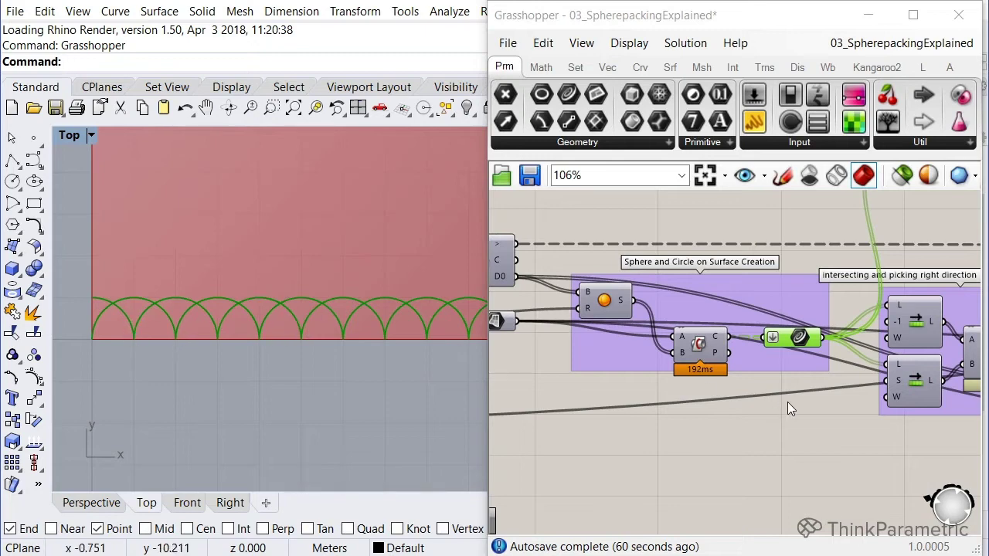
{"action": "middle_click", "coordinate": [730, 423]}
{"action": "left_click", "coordinate": [787, 371]}
Preview the curve intersection component in the intersecting and picking right direction group and view its points in the Top viewport
{"action": "right_click_drag", "start_coordinate": [790, 401], "coordinate": [560, 396]}
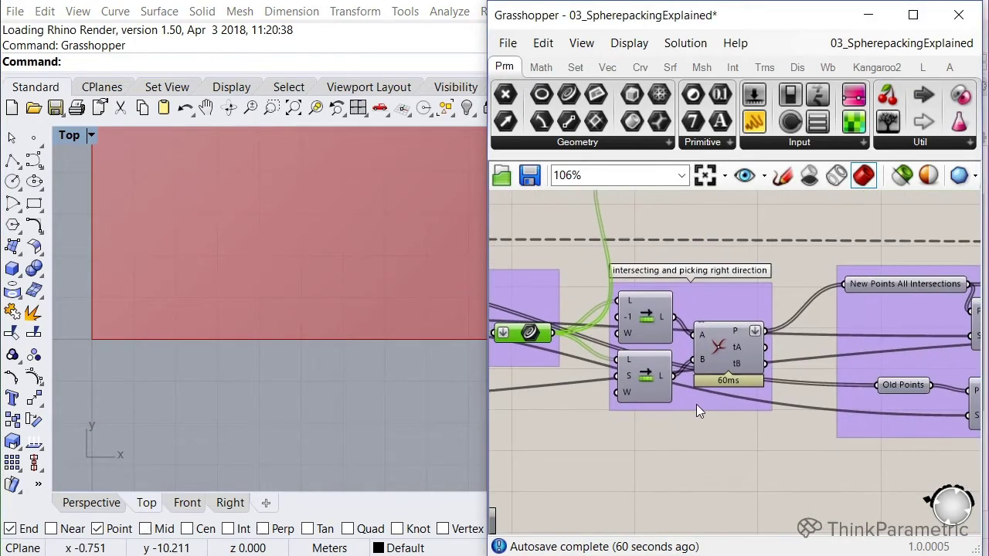
{"action": "left_click", "coordinate": [723, 349]}
{"action": "middle_click", "coordinate": [666, 457]}
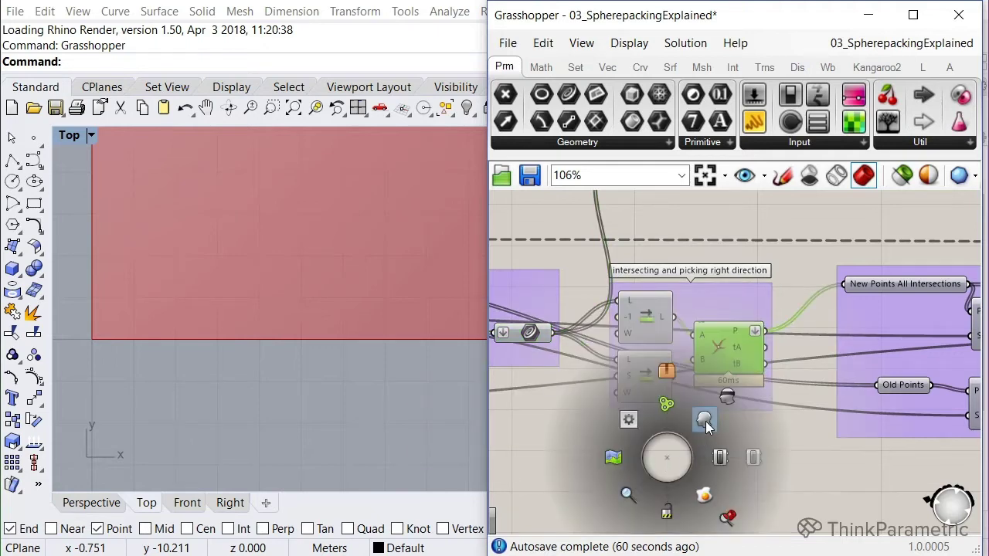
{"action": "left_click", "coordinate": [705, 420]}
{"action": "left_click", "coordinate": [196, 365]}
{"action": "scroll", "coordinate": [197, 362], "scroll_direction": "down", "scroll_amount": 2}
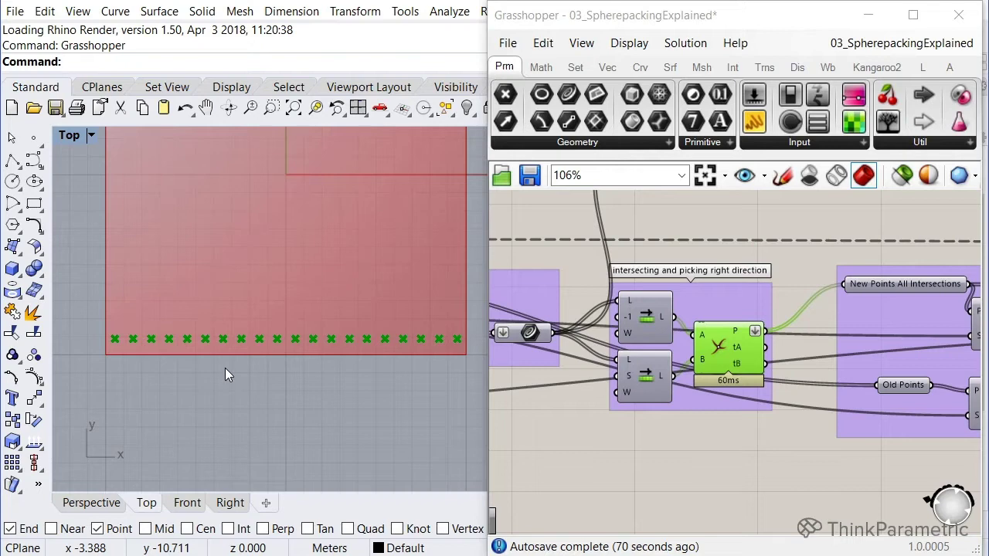
Inspect the list of points output by the curve intersection component
{"action": "scroll", "coordinate": [689, 455], "scroll_direction": "down", "scroll_amount": 2}
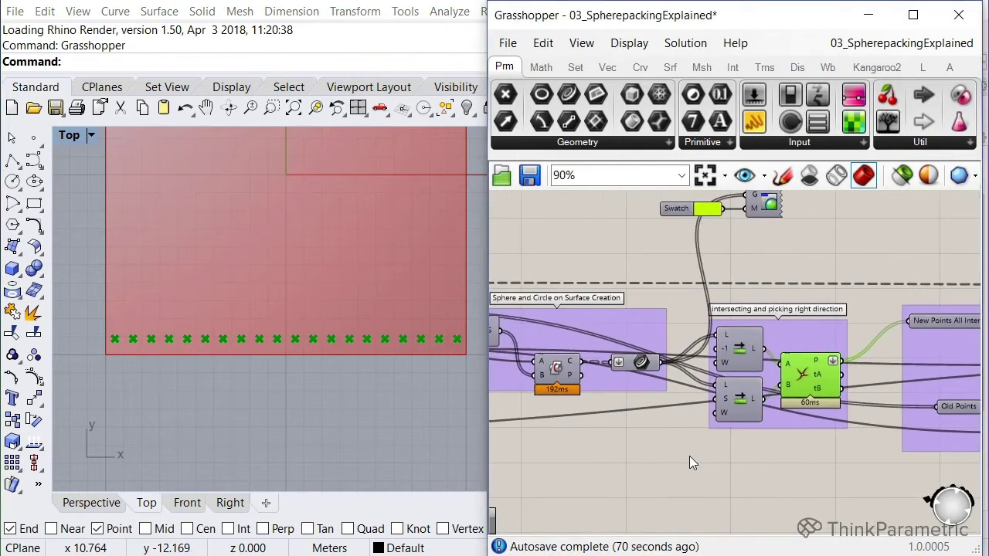
{"action": "right_click_drag", "start_coordinate": [689, 455], "coordinate": [719, 458]}
{"action": "right_click", "coordinate": [657, 462]}
{"action": "left_click", "coordinate": [867, 460]}
{"action": "scroll", "coordinate": [878, 441], "scroll_direction": "up", "scroll_amount": 2}
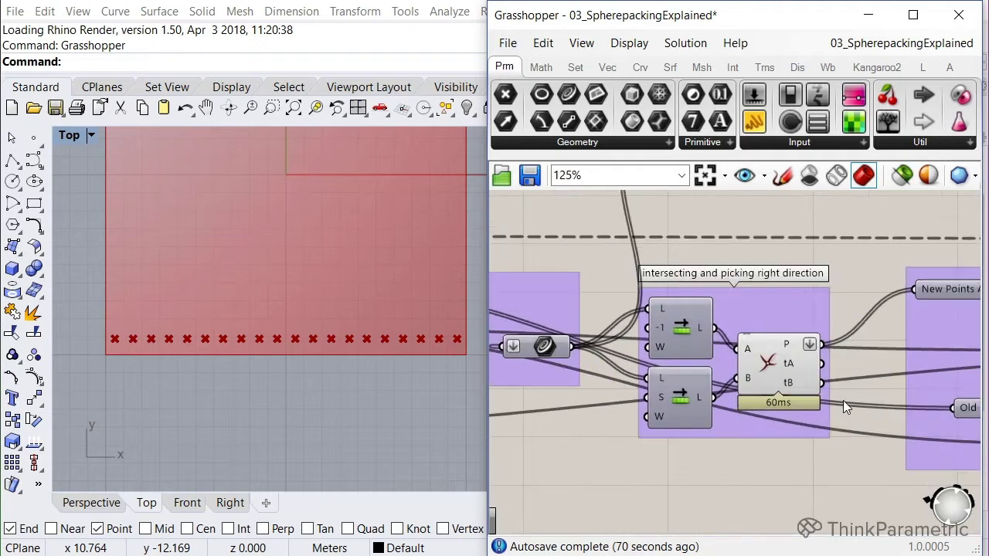
{"action": "mouse_move", "coordinate": [790, 345]}
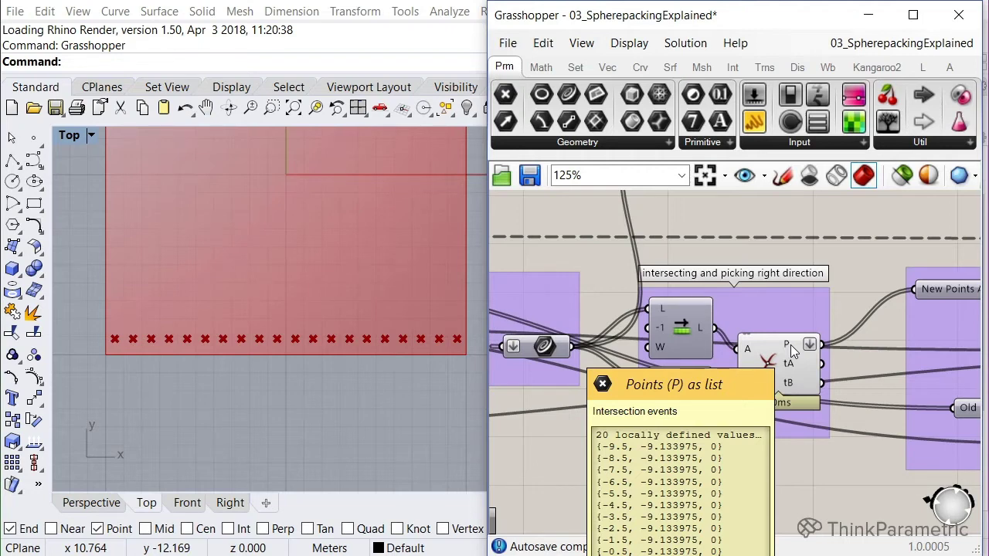
{"action": "left_click", "coordinate": [790, 344]}
Examine the Sorting Intersection points for next round group, including its New Points All Intersections and Old Points inputs
{"action": "right_click_drag", "start_coordinate": [975, 379], "coordinate": [640, 377]}
{"action": "right_click_drag", "start_coordinate": [741, 406], "coordinate": [610, 384]}
{"action": "scroll", "coordinate": [611, 383], "scroll_direction": "down", "scroll_amount": 3}
{"action": "scroll", "coordinate": [797, 397], "scroll_direction": "down", "scroll_amount": 1}
{"action": "left_click", "coordinate": [806, 375]}
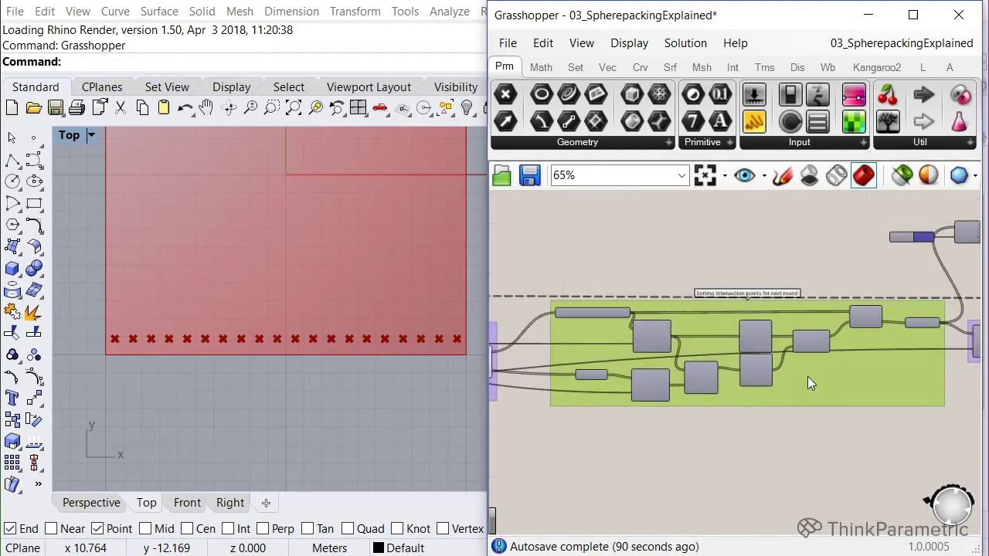
{"action": "right_click_drag", "start_coordinate": [806, 375], "coordinate": [795, 394]}
{"action": "left_click", "coordinate": [780, 421]}
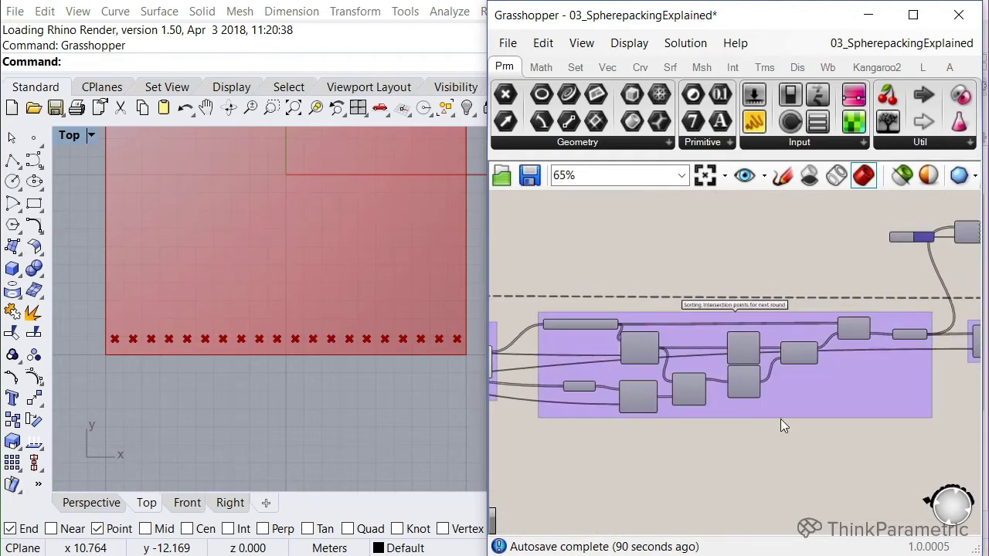
{"action": "right_click_drag", "start_coordinate": [659, 434], "coordinate": [690, 437]}
{"action": "scroll", "coordinate": [588, 357], "scroll_direction": "up", "scroll_amount": 4}
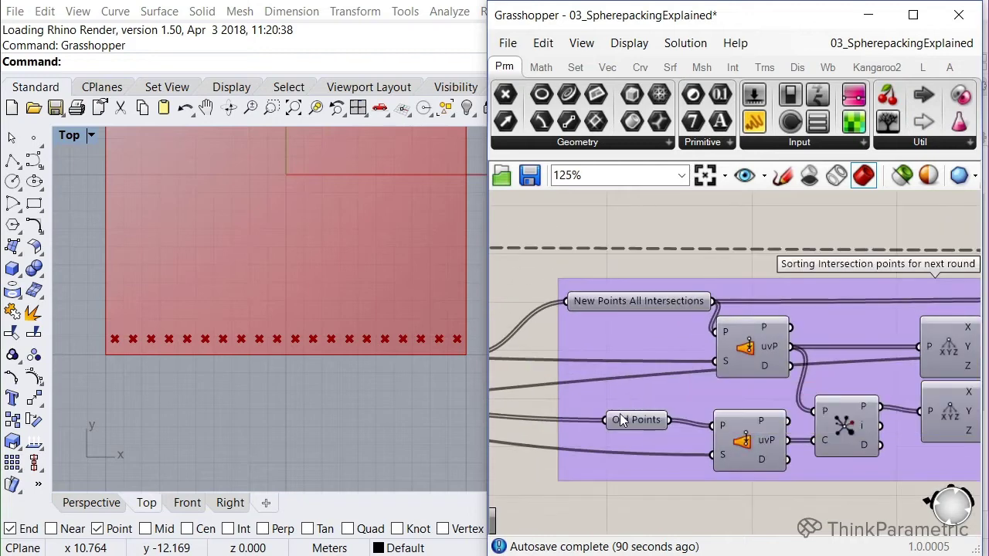
{"action": "scroll", "coordinate": [677, 362], "scroll_direction": "down", "scroll_amount": 5}
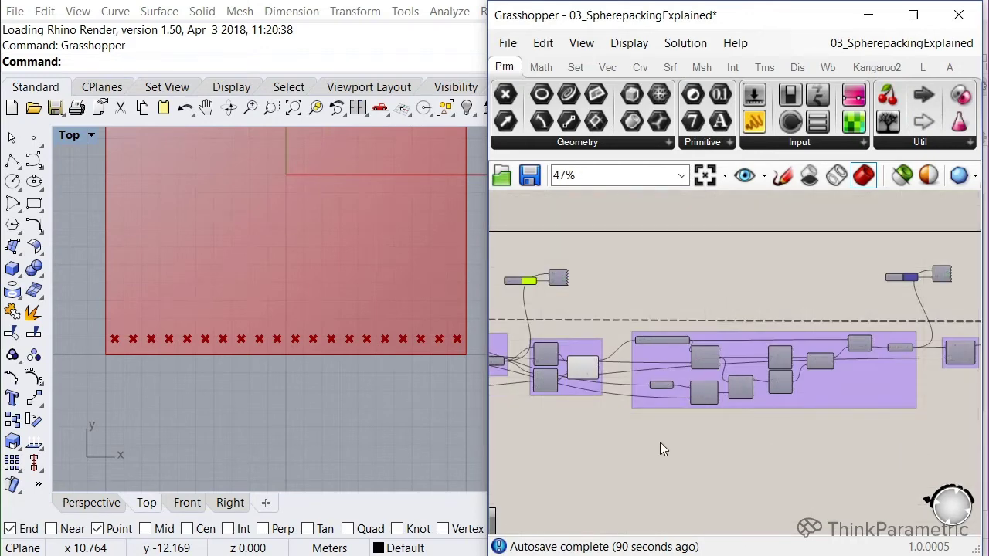
Hide the preview of the curve intersection component in the intersecting and picking right direction group
{"action": "right_click_drag", "start_coordinate": [658, 442], "coordinate": [807, 454]}
{"action": "scroll", "coordinate": [734, 406], "scroll_direction": "up", "scroll_amount": 3}
{"action": "left_click", "coordinate": [809, 381]}
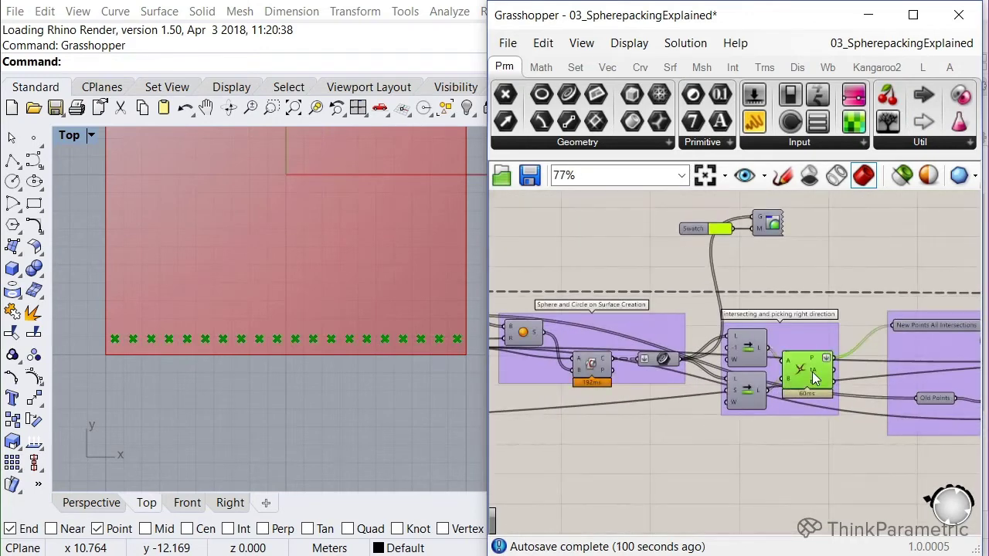
{"action": "middle_click", "coordinate": [729, 458]}
{"action": "left_click", "coordinate": [789, 399]}
Turn on the preview of the yellow swatch's custom preview component to display the circles
{"action": "right_click_drag", "start_coordinate": [826, 268], "coordinate": [772, 302]}
{"action": "scroll", "coordinate": [597, 223], "scroll_direction": "up", "scroll_amount": 1}
{"action": "left_click_drag", "start_coordinate": [580, 215], "coordinate": [790, 292]}
{"action": "middle_click", "coordinate": [744, 305]}
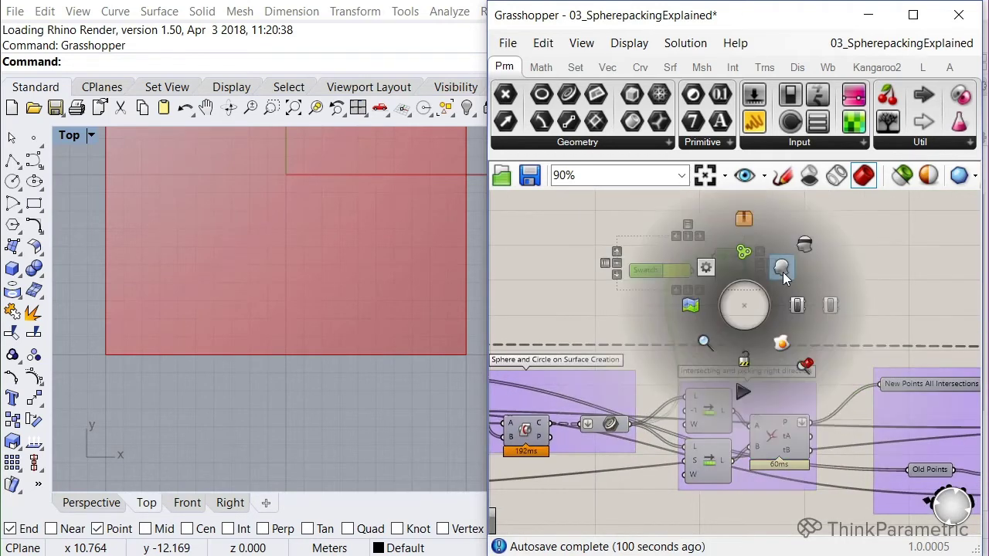
{"action": "left_click", "coordinate": [782, 272]}
{"action": "left_click", "coordinate": [838, 293]}
Turn on the preview of the blue swatch's custom preview component to display the new points
{"action": "scroll", "coordinate": [873, 301], "scroll_direction": "down", "scroll_amount": 3}
{"action": "scroll", "coordinate": [721, 324], "scroll_direction": "up", "scroll_amount": 3}
{"action": "left_click_drag", "start_coordinate": [556, 224], "coordinate": [749, 332]}
{"action": "middle_click", "coordinate": [738, 321]}
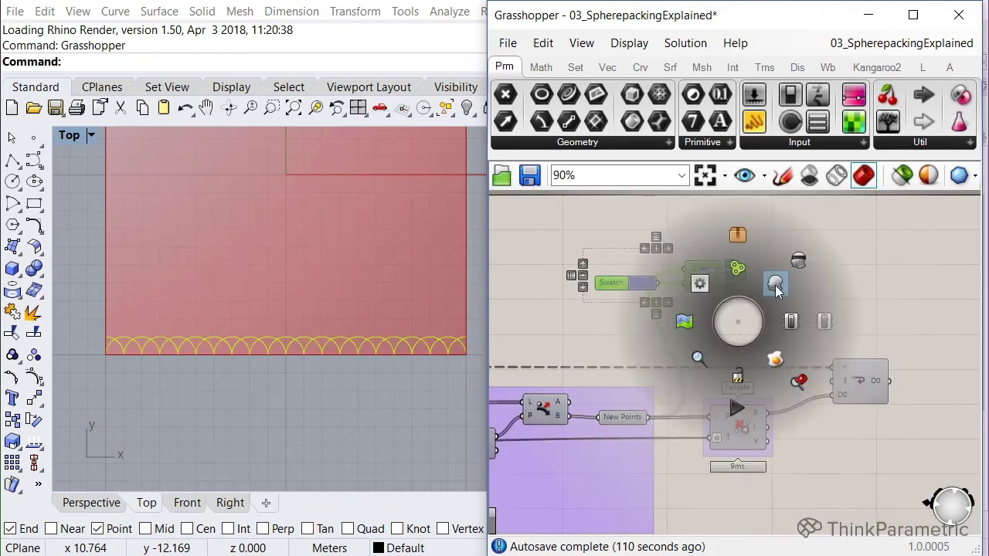
{"action": "left_click", "coordinate": [780, 286]}
{"action": "left_click", "coordinate": [867, 326]}
Set the loop's Repeat slider to 1
{"action": "right_click_drag", "start_coordinate": [750, 380], "coordinate": [902, 313]}
{"action": "scroll", "coordinate": [900, 313], "scroll_direction": "down", "scroll_amount": 3}
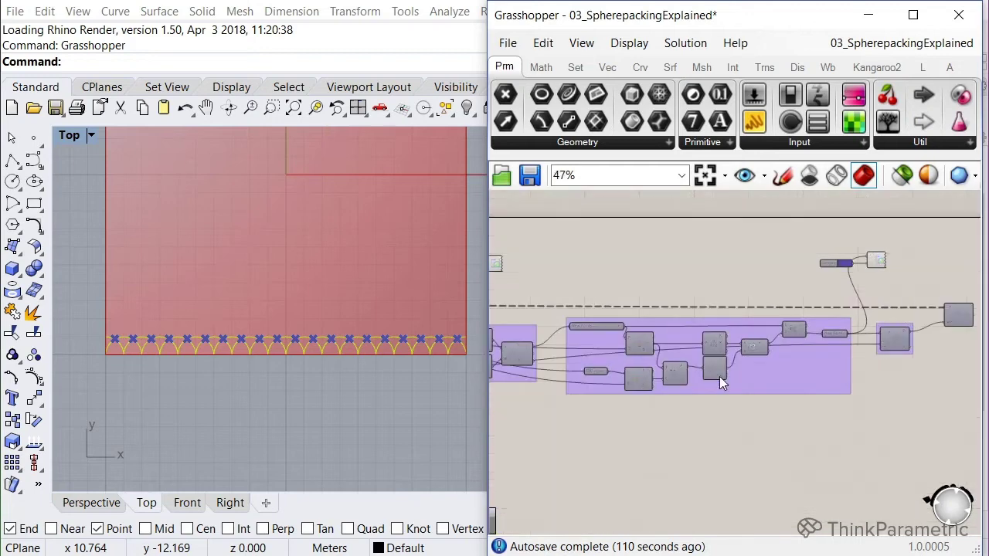
{"action": "right_click_drag", "start_coordinate": [710, 384], "coordinate": [863, 383]}
{"action": "right_click_drag", "start_coordinate": [641, 383], "coordinate": [775, 396]}
{"action": "scroll", "coordinate": [675, 323], "scroll_direction": "up", "scroll_amount": 4}
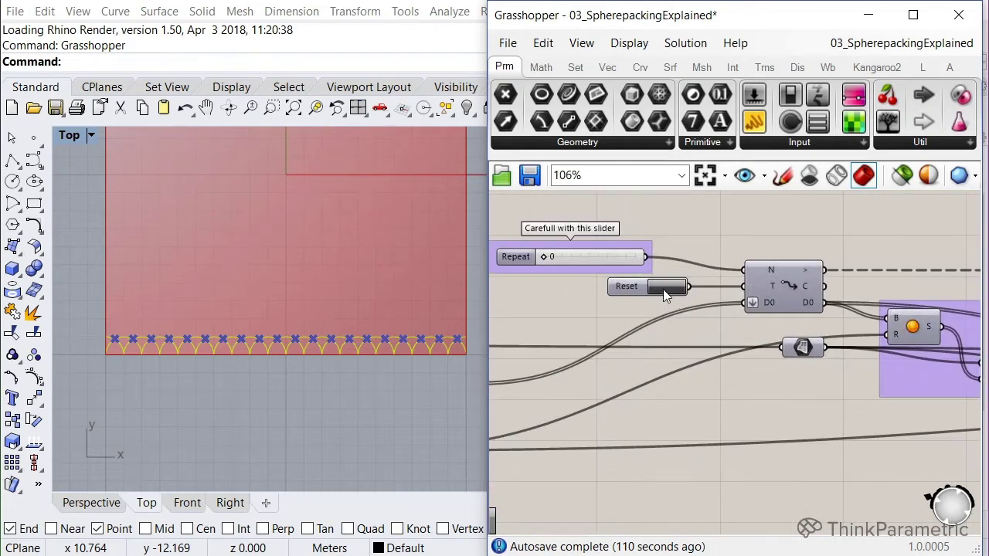
{"action": "scroll", "coordinate": [620, 293], "scroll_direction": "up", "scroll_amount": 2}
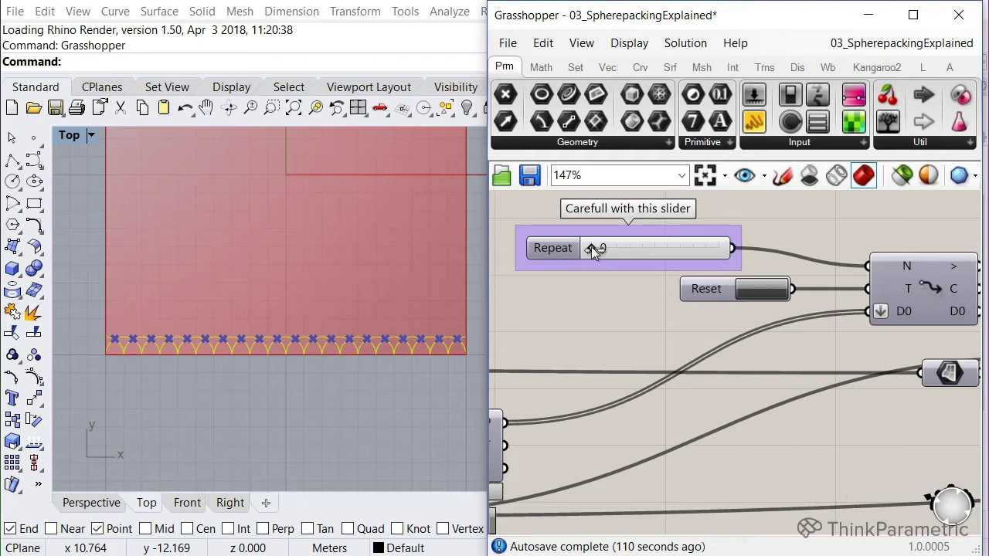
{"action": "left_click_drag", "start_coordinate": [593, 248], "coordinate": [595, 247]}
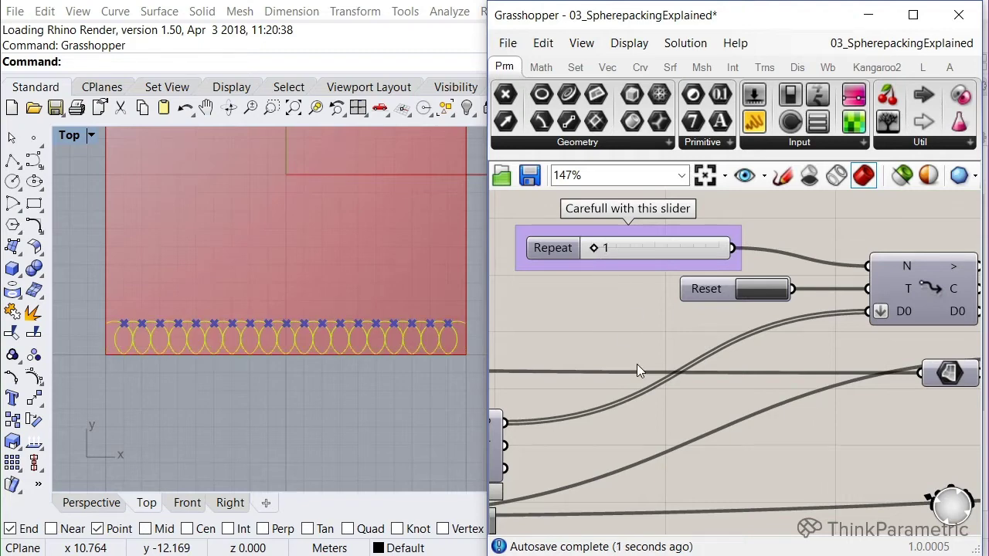
Turn on the preview of the curve intersection component in the intersecting and picking right direction group and inspect its points on the circles
{"action": "right_click_drag", "start_coordinate": [847, 380], "coordinate": [683, 349]}
{"action": "scroll", "coordinate": [683, 349], "scroll_direction": "down", "scroll_amount": 4}
{"action": "right_click_drag", "start_coordinate": [857, 387], "coordinate": [673, 370]}
{"action": "right_click_drag", "start_coordinate": [812, 384], "coordinate": [631, 370]}
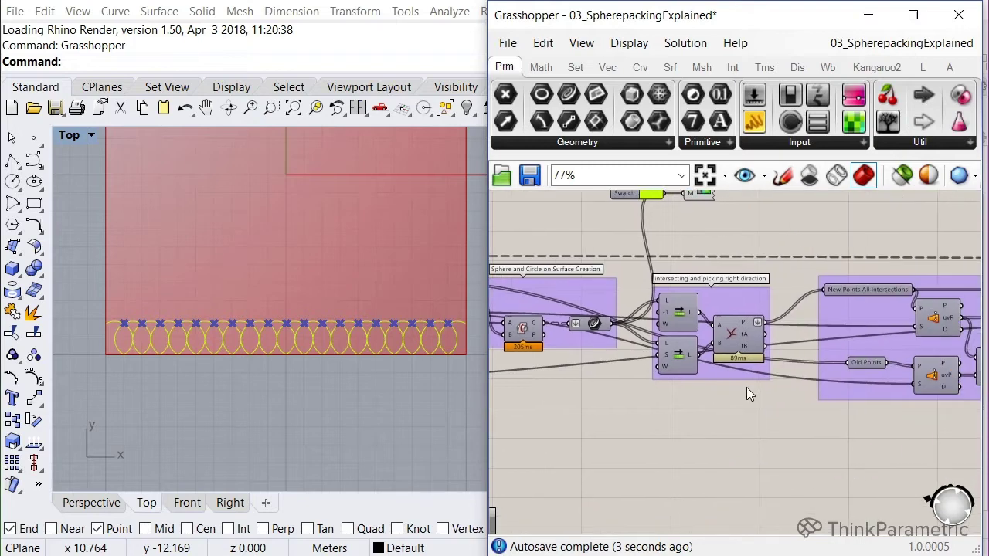
{"action": "right_click_drag", "start_coordinate": [801, 365], "coordinate": [747, 369]}
{"action": "scroll", "coordinate": [748, 368], "scroll_direction": "up", "scroll_amount": 1}
{"action": "right_click_drag", "start_coordinate": [419, 366], "coordinate": [393, 364]}
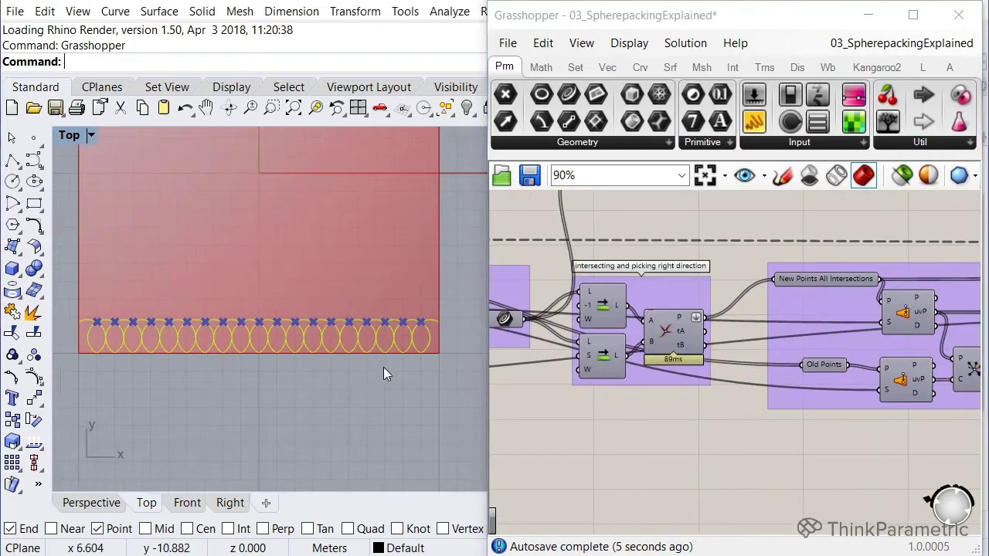
{"action": "left_click", "coordinate": [678, 344]}
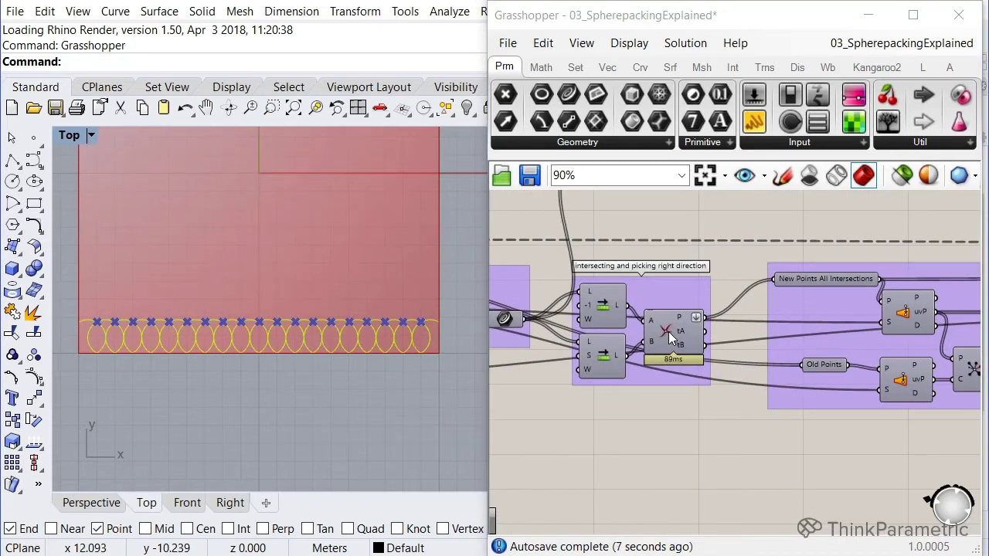
{"action": "middle_click", "coordinate": [657, 440]}
{"action": "left_click", "coordinate": [695, 407]}
{"action": "scroll", "coordinate": [359, 354], "scroll_direction": "up", "scroll_amount": 5}
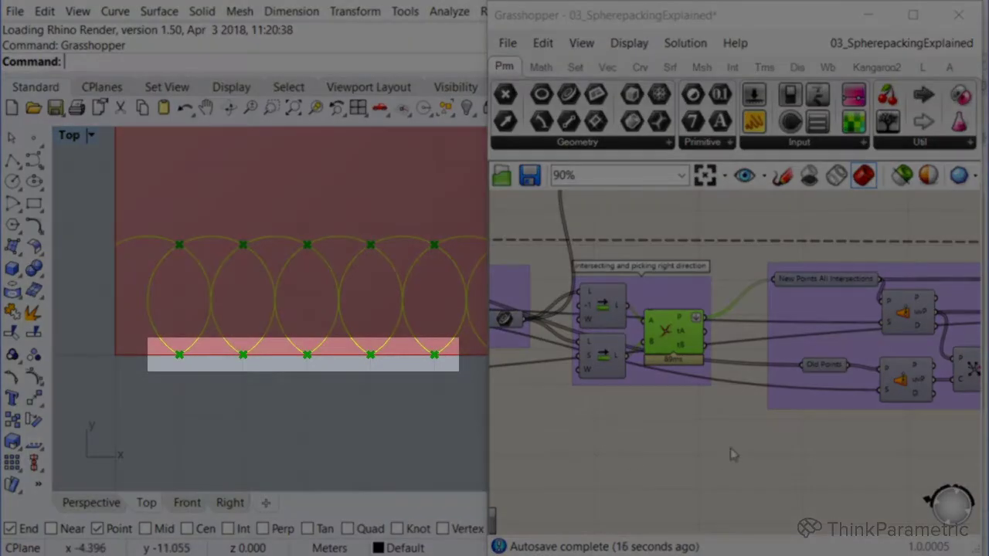
{"action": "left_click", "coordinate": [731, 454]}
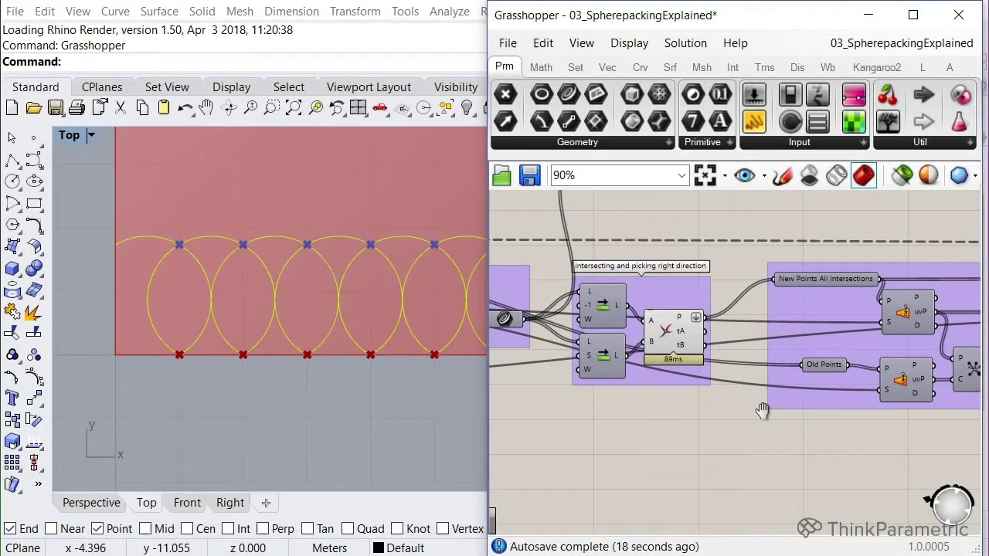
Hide the preview of the curve intersection component that feeds the sorting intersection points group
{"action": "right_click_drag", "start_coordinate": [761, 410], "coordinate": [678, 402]}
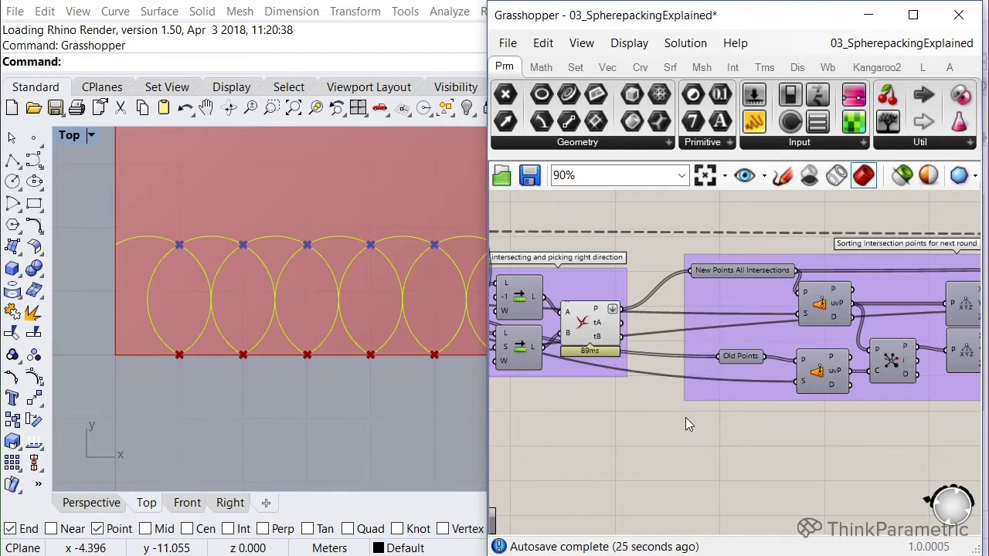
{"action": "right_click_drag", "start_coordinate": [735, 370], "coordinate": [507, 364]}
{"action": "left_click_drag", "start_coordinate": [669, 285], "coordinate": [679, 288]}
{"action": "right_click_drag", "start_coordinate": [622, 328], "coordinate": [770, 346]}
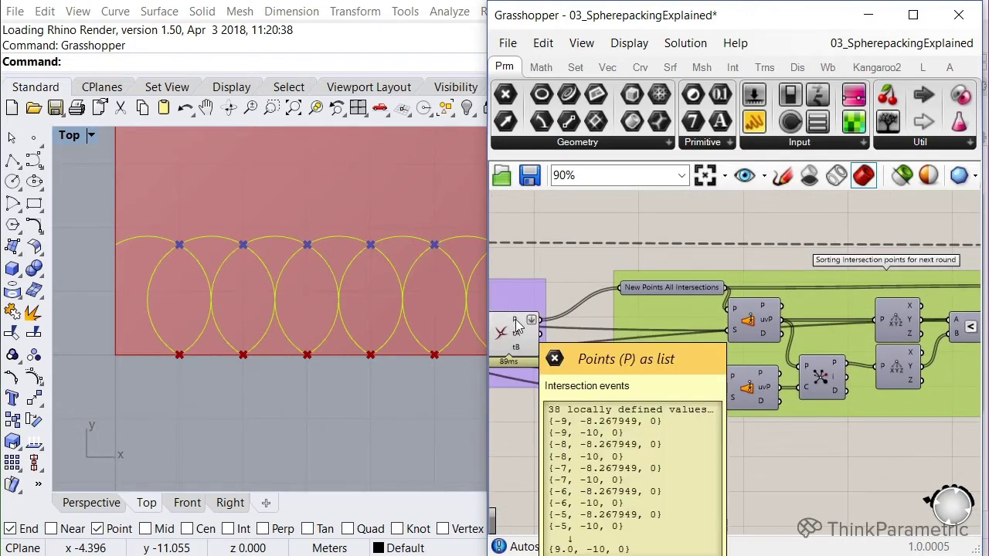
{"action": "left_click", "coordinate": [516, 323]}
{"action": "middle_click", "coordinate": [563, 450]}
{"action": "left_click", "coordinate": [623, 392]}
Examine the Failsafe component after the New Points parameter and its connection to the loop end component
{"action": "right_click_drag", "start_coordinate": [811, 373], "coordinate": [599, 378]}
{"action": "right_click_drag", "start_coordinate": [890, 357], "coordinate": [757, 352]}
{"action": "scroll", "coordinate": [806, 368], "scroll_direction": "up", "scroll_amount": 2}
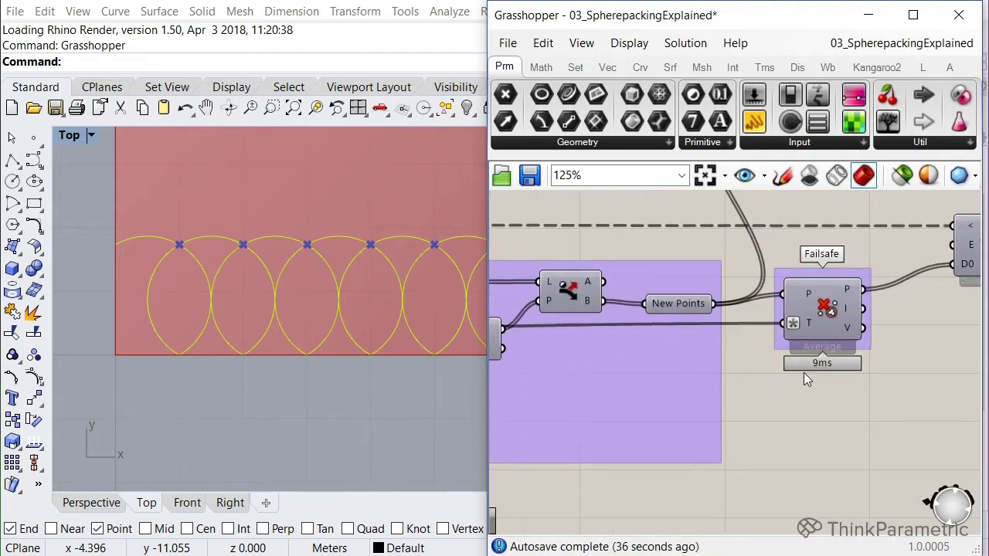
{"action": "left_click", "coordinate": [821, 350]}
{"action": "left_click", "coordinate": [860, 413]}
{"action": "right_click_drag", "start_coordinate": [862, 414], "coordinate": [748, 414]}
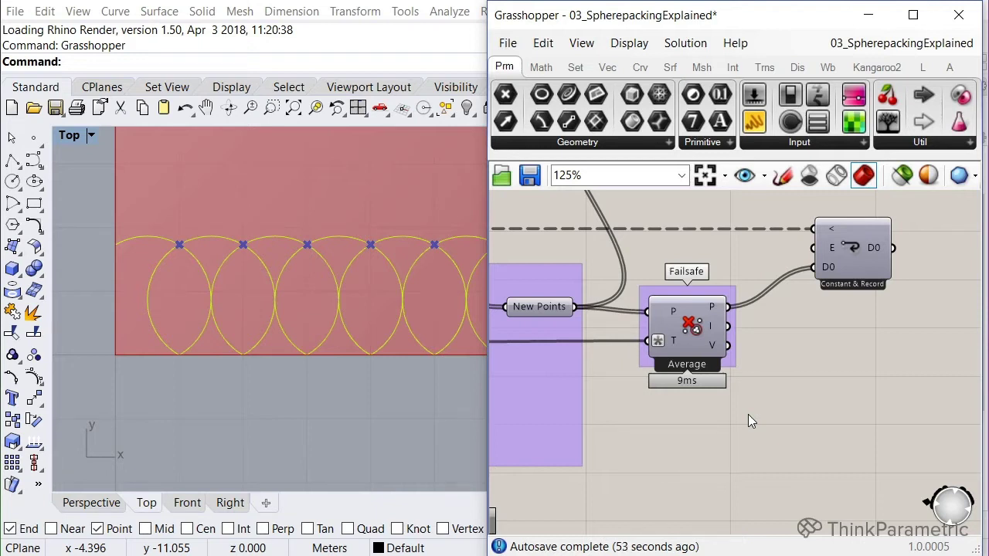
{"action": "left_click_drag", "start_coordinate": [687, 351], "coordinate": [689, 352]}
{"action": "left_click", "coordinate": [694, 427]}
{"action": "scroll", "coordinate": [866, 352], "scroll_direction": "down", "scroll_amount": 3}
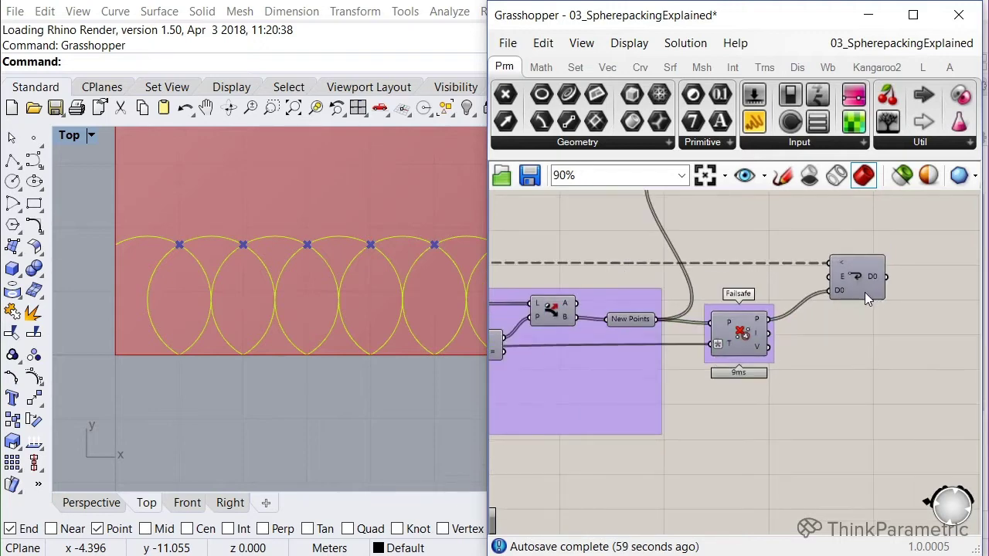
{"action": "scroll", "coordinate": [863, 306], "scroll_direction": "down", "scroll_amount": 4}
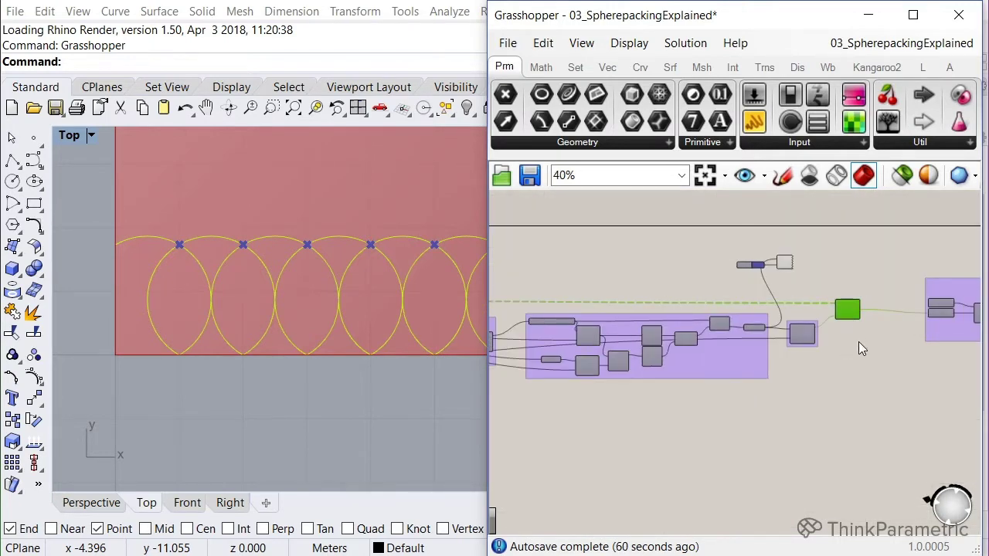
Turn on the preview of the polyline component at the end of the definition to display the triangles on the surface
{"action": "right_click_drag", "start_coordinate": [881, 351], "coordinate": [633, 352]}
{"action": "left_click_drag", "start_coordinate": [745, 307], "coordinate": [748, 309]}
{"action": "scroll", "coordinate": [907, 330], "scroll_direction": "up", "scroll_amount": 4}
{"action": "right_click_drag", "start_coordinate": [910, 318], "coordinate": [752, 390]}
{"action": "left_click", "coordinate": [765, 261]}
{"action": "middle_click", "coordinate": [741, 372]}
{"action": "left_click", "coordinate": [780, 341]}
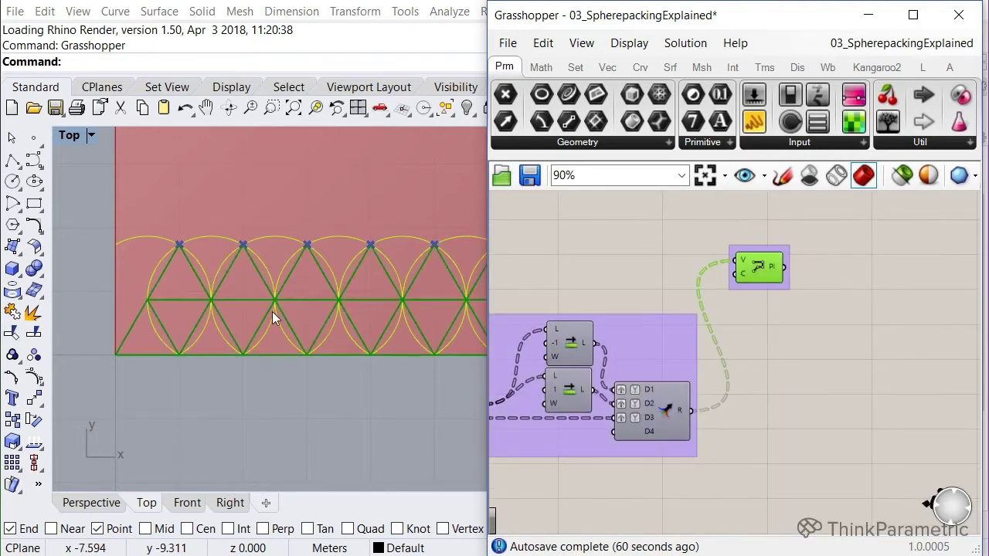
{"action": "right_click_drag", "start_coordinate": [322, 302], "coordinate": [196, 306]}
{"action": "scroll", "coordinate": [196, 305], "scroll_direction": "down", "scroll_amount": 6}
{"action": "scroll", "coordinate": [196, 305], "scroll_direction": "down", "scroll_amount": 4}
{"action": "right_click_drag", "start_coordinate": [263, 313], "coordinate": [62, 320]}
{"action": "right_click_drag", "start_coordinate": [190, 313], "coordinate": [443, 318]}
{"action": "left_click", "coordinate": [766, 354]}
Raise the loop's Repeat slider through 16 to 20 to grow the triangle pattern up the surface
{"action": "scroll", "coordinate": [797, 369], "scroll_direction": "down", "scroll_amount": 6}
{"action": "right_click_drag", "start_coordinate": [541, 394], "coordinate": [981, 400]}
{"action": "right_click_drag", "start_coordinate": [621, 367], "coordinate": [765, 369]}
{"action": "scroll", "coordinate": [595, 371], "scroll_direction": "up", "scroll_amount": 9}
{"action": "scroll", "coordinate": [218, 375], "scroll_direction": "down", "scroll_amount": 4}
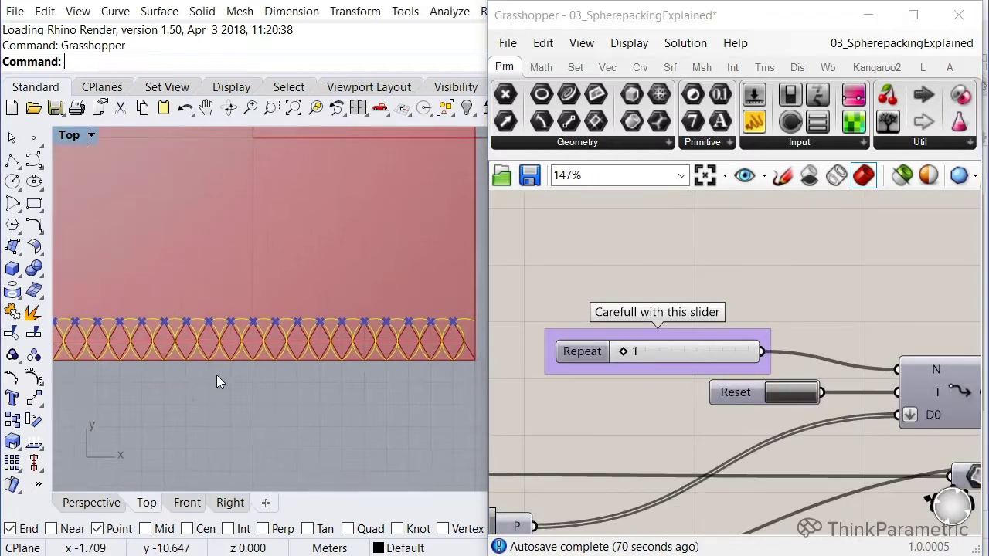
{"action": "right_click_drag", "start_coordinate": [358, 315], "coordinate": [283, 409]}
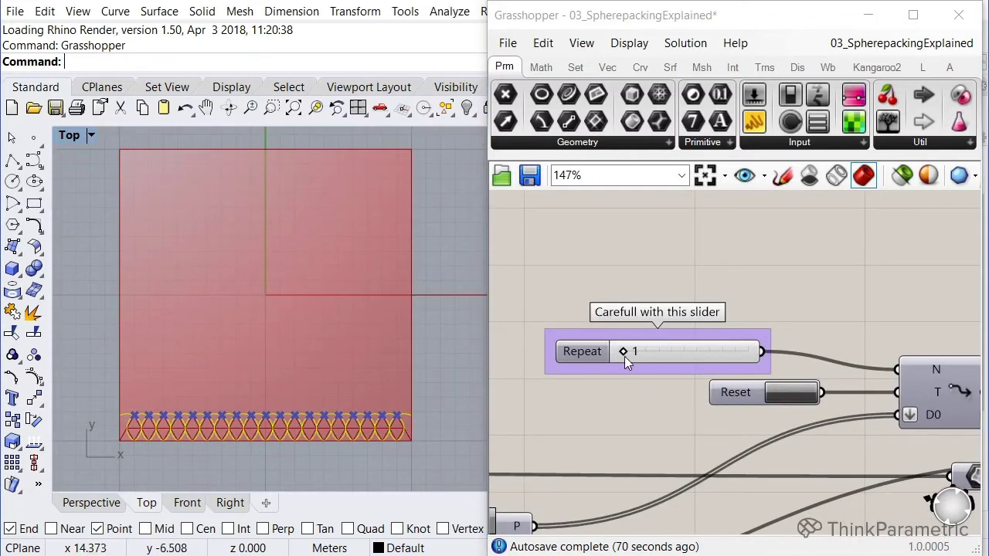
{"action": "left_click_drag", "start_coordinate": [624, 355], "coordinate": [709, 356]}
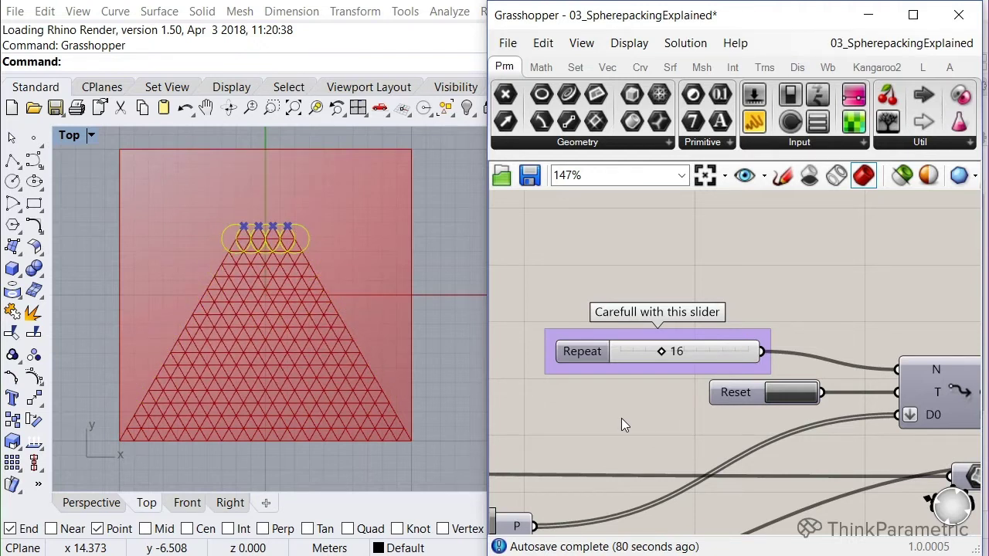
{"action": "double_click", "coordinate": [700, 350]}
{"action": "type", "text": "20"}
{"action": "key", "text": "Return"}
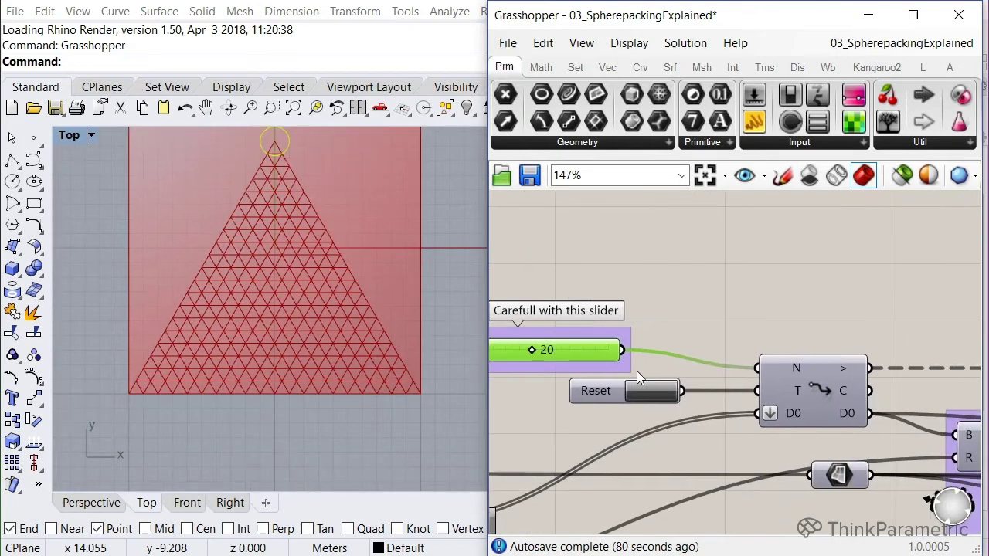
Turn on the preview of the loop end component and inspect the recorded points on the triangle grid
{"action": "right_click_drag", "start_coordinate": [835, 328], "coordinate": [664, 332]}
{"action": "scroll", "coordinate": [663, 332], "scroll_direction": "down", "scroll_amount": 2}
{"action": "scroll", "coordinate": [663, 332], "scroll_direction": "down", "scroll_amount": 1}
{"action": "right_click_drag", "start_coordinate": [943, 324], "coordinate": [504, 315]}
{"action": "scroll", "coordinate": [638, 318], "scroll_direction": "down", "scroll_amount": 2}
{"action": "right_click_drag", "start_coordinate": [810, 352], "coordinate": [502, 352]}
{"action": "scroll", "coordinate": [784, 369], "scroll_direction": "up", "scroll_amount": 4}
{"action": "left_click", "coordinate": [773, 329]}
{"action": "middle_click", "coordinate": [763, 418]}
{"action": "left_click", "coordinate": [795, 382]}
{"action": "left_click", "coordinate": [790, 413]}
{"action": "right_click_drag", "start_coordinate": [57, 386], "coordinate": [78, 384]}
{"action": "scroll", "coordinate": [95, 379], "scroll_direction": "up", "scroll_amount": 3}
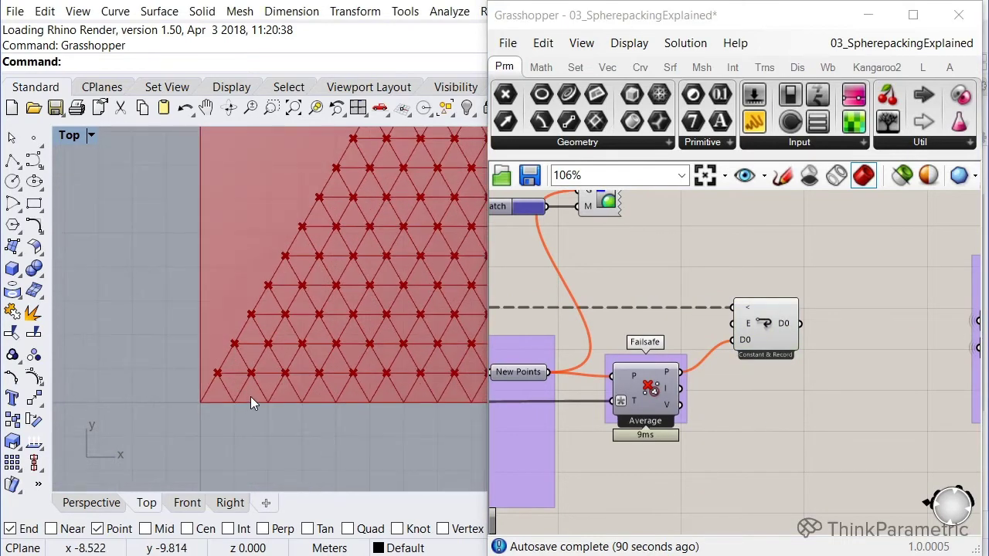
{"action": "right_click_drag", "start_coordinate": [254, 402], "coordinate": [177, 390]}
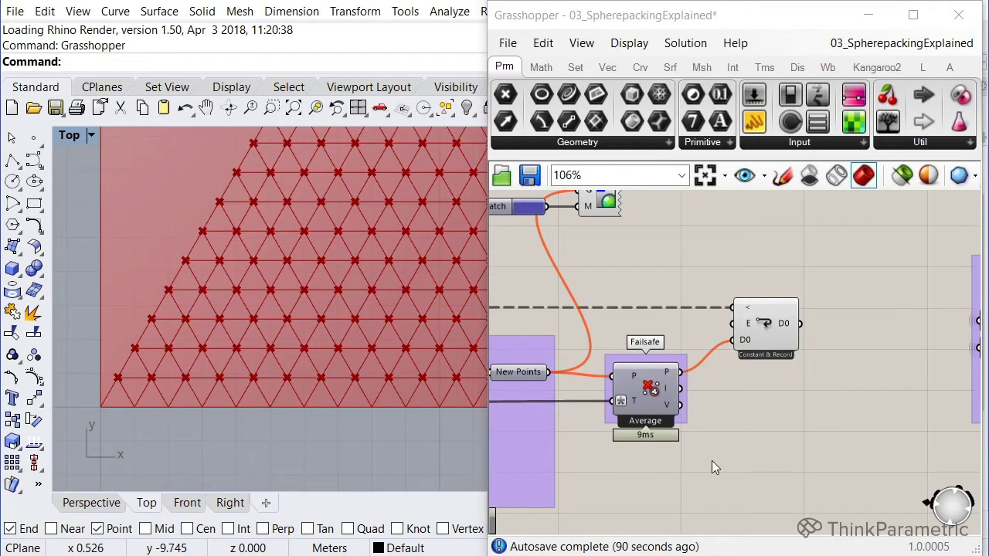
Hide the preview of the loop end component, leaving the triangle pattern displayed
{"action": "left_click", "coordinate": [768, 325]}
{"action": "middle_click", "coordinate": [747, 423]}
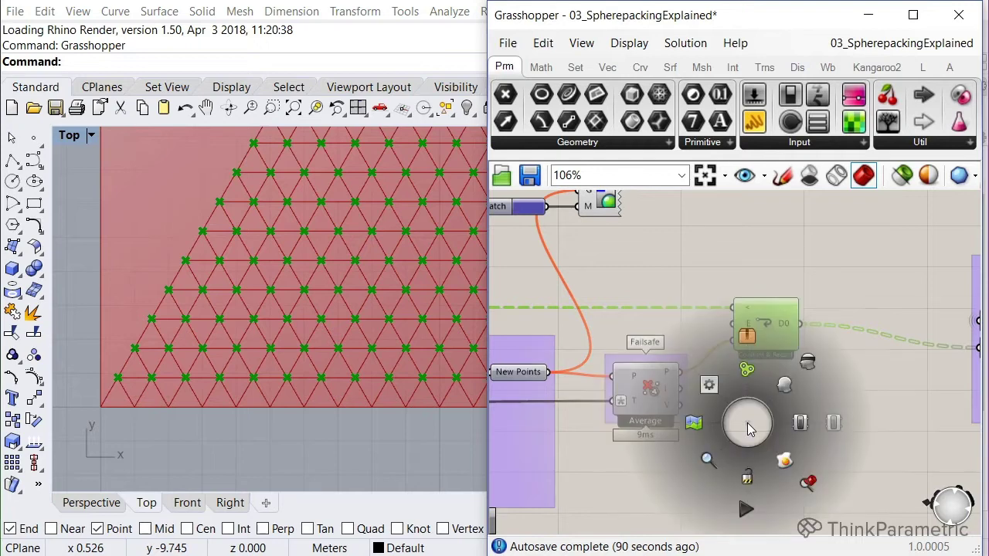
{"action": "left_click", "coordinate": [811, 363]}
{"action": "scroll", "coordinate": [814, 363], "scroll_direction": "down", "scroll_amount": 5}
{"action": "right_click_drag", "start_coordinate": [649, 384], "coordinate": [903, 400]}
{"action": "scroll", "coordinate": [219, 353], "scroll_direction": "down", "scroll_amount": 6}
{"action": "right_click_drag", "start_coordinate": [319, 279], "coordinate": [208, 402]}
{"action": "right_click_drag", "start_coordinate": [304, 389], "coordinate": [307, 377]}
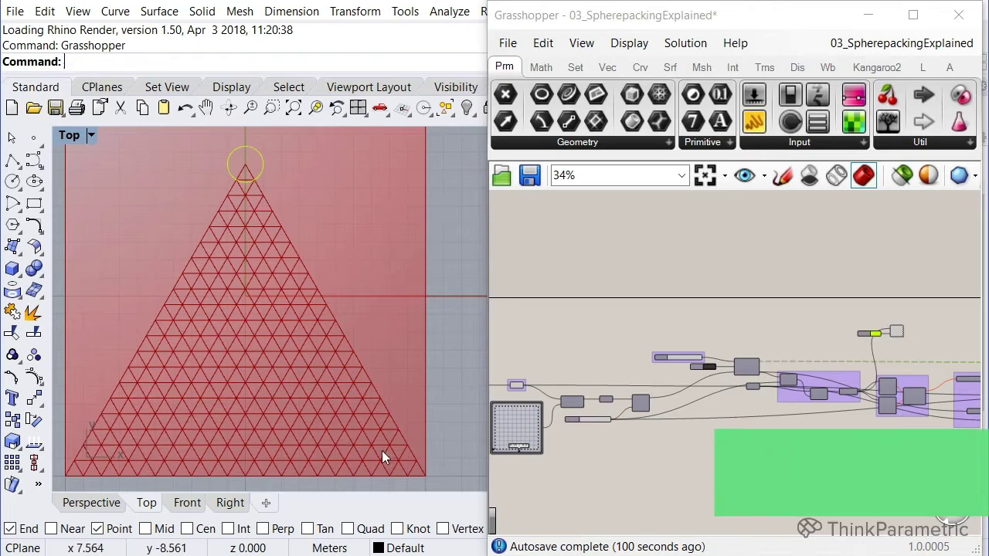
Trigger the loop's Reset after inspecting the triangle pattern up close
{"action": "scroll", "coordinate": [378, 459], "scroll_direction": "up", "scroll_amount": 5}
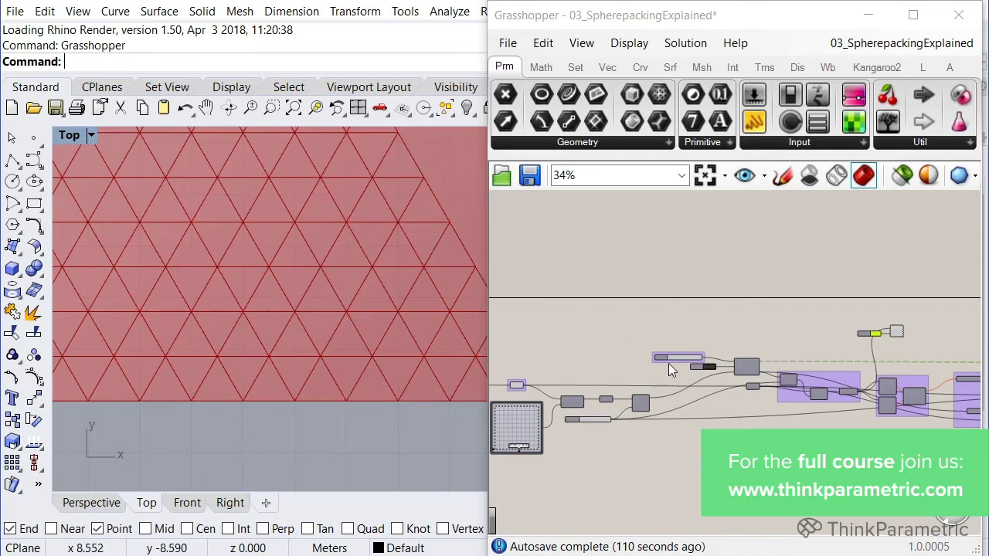
{"action": "right_click_drag", "start_coordinate": [577, 375], "coordinate": [677, 368]}
{"action": "scroll", "coordinate": [624, 387], "scroll_direction": "up", "scroll_amount": 5}
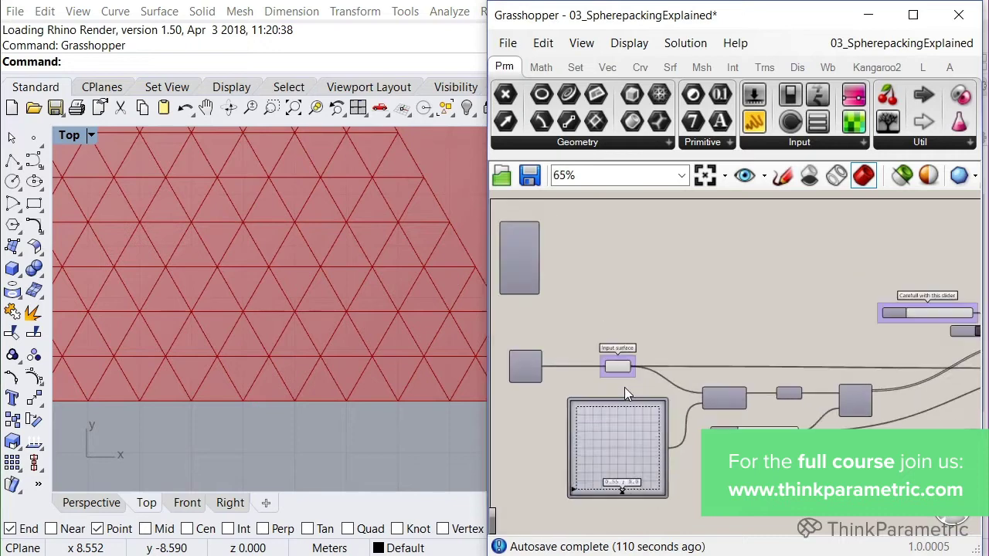
{"action": "scroll", "coordinate": [626, 385], "scroll_direction": "down", "scroll_amount": 3}
{"action": "scroll", "coordinate": [867, 335], "scroll_direction": "up", "scroll_amount": 4}
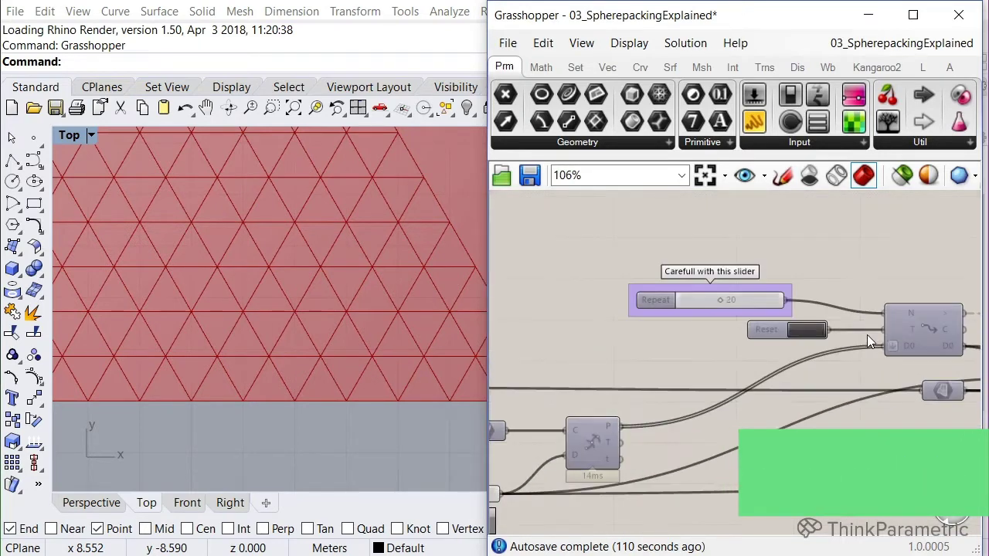
{"action": "left_click", "coordinate": [810, 328]}
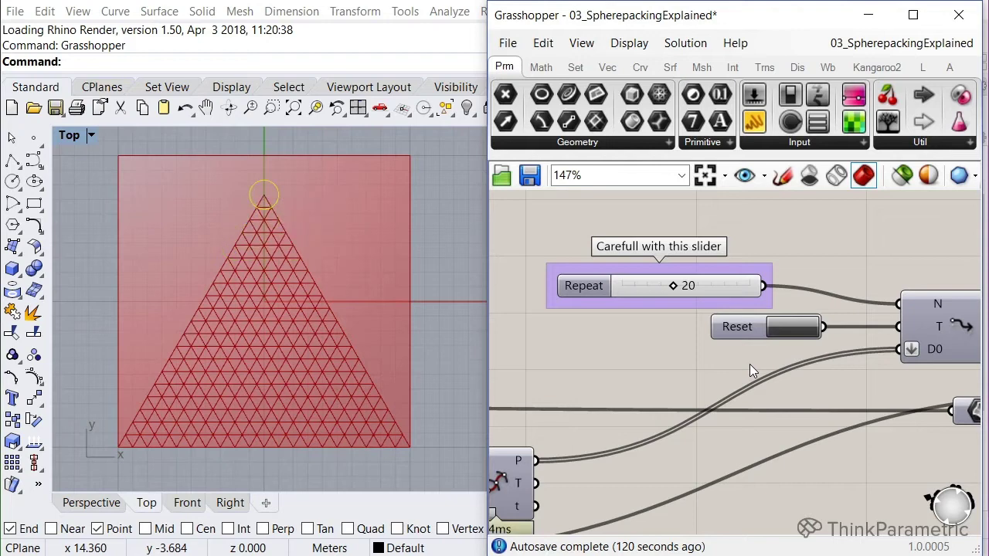
Show the model in the Perspective view and hide the preview of the Input surface parameter
{"action": "scroll", "coordinate": [691, 376], "scroll_direction": "down", "scroll_amount": 2}
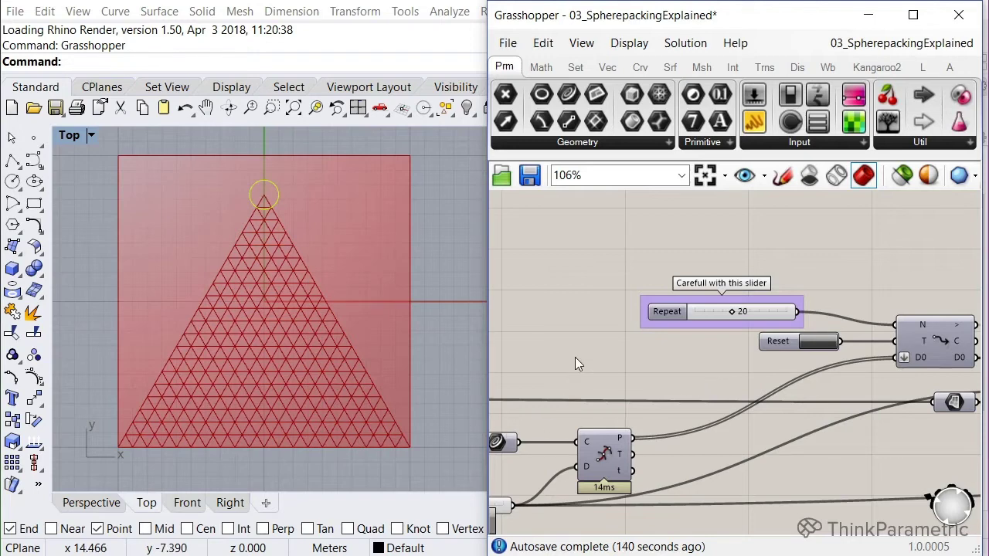
{"action": "right_click_drag", "start_coordinate": [575, 357], "coordinate": [718, 386]}
{"action": "scroll", "coordinate": [718, 387], "scroll_direction": "down", "scroll_amount": 2}
{"action": "right_click_drag", "start_coordinate": [597, 388], "coordinate": [745, 384]}
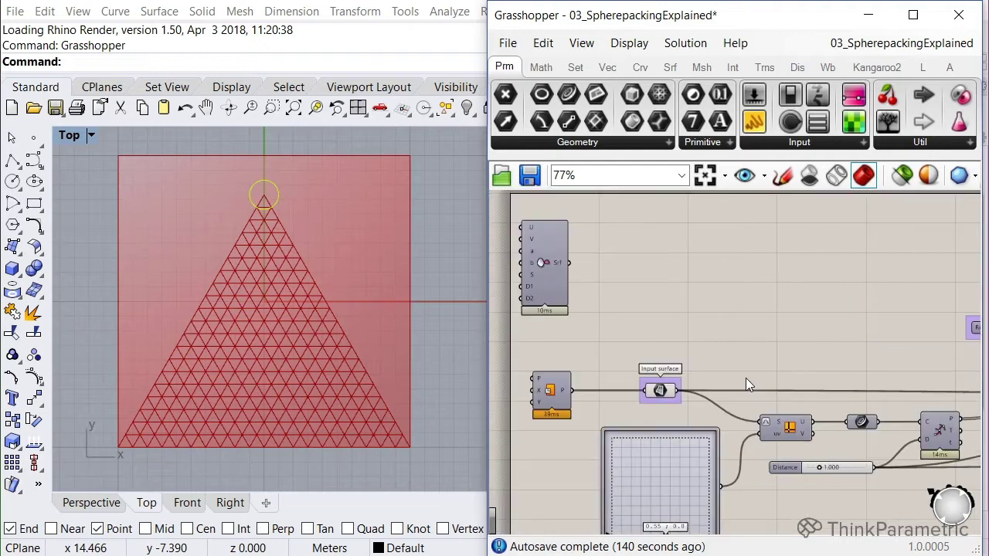
{"action": "left_click", "coordinate": [95, 506]}
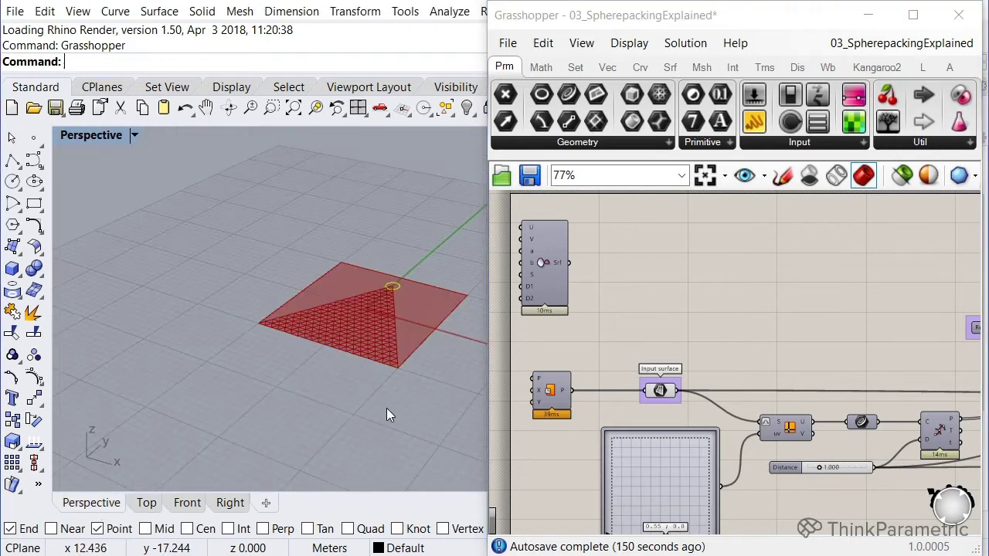
{"action": "scroll", "coordinate": [658, 404], "scroll_direction": "up", "scroll_amount": 1}
{"action": "left_click", "coordinate": [661, 390]}
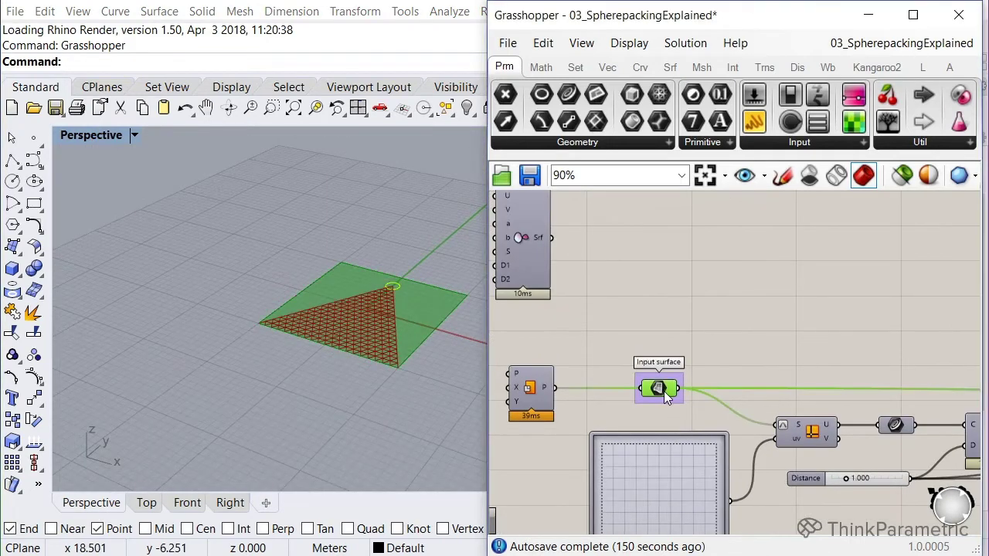
{"action": "middle_click", "coordinate": [657, 390]}
{"action": "left_click", "coordinate": [711, 341]}
Turn on the preview of the unconnected curved surface component above the plane surface component
{"action": "right_click_drag", "start_coordinate": [556, 252], "coordinate": [601, 318]}
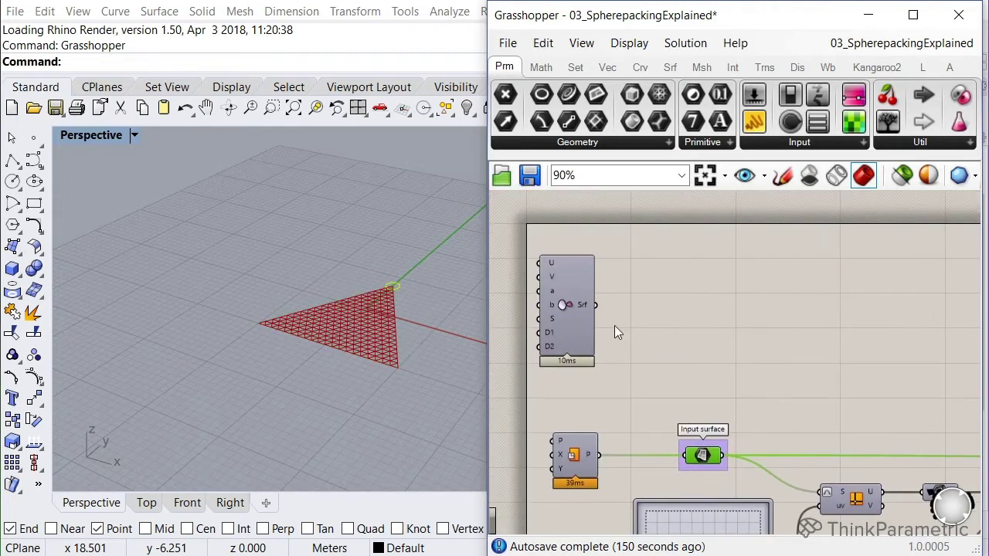
{"action": "left_click", "coordinate": [564, 302]}
{"action": "middle_click", "coordinate": [611, 352]}
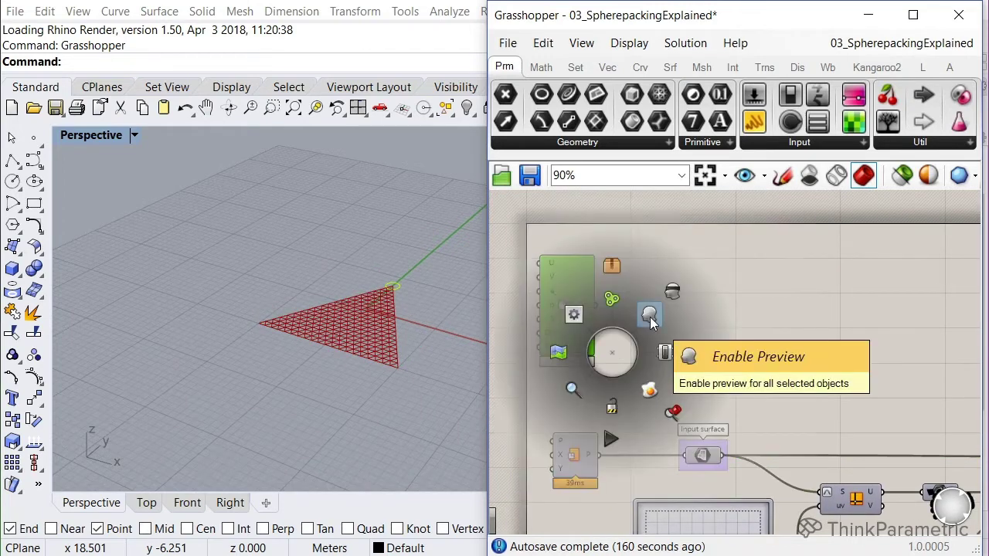
{"action": "left_click", "coordinate": [649, 316]}
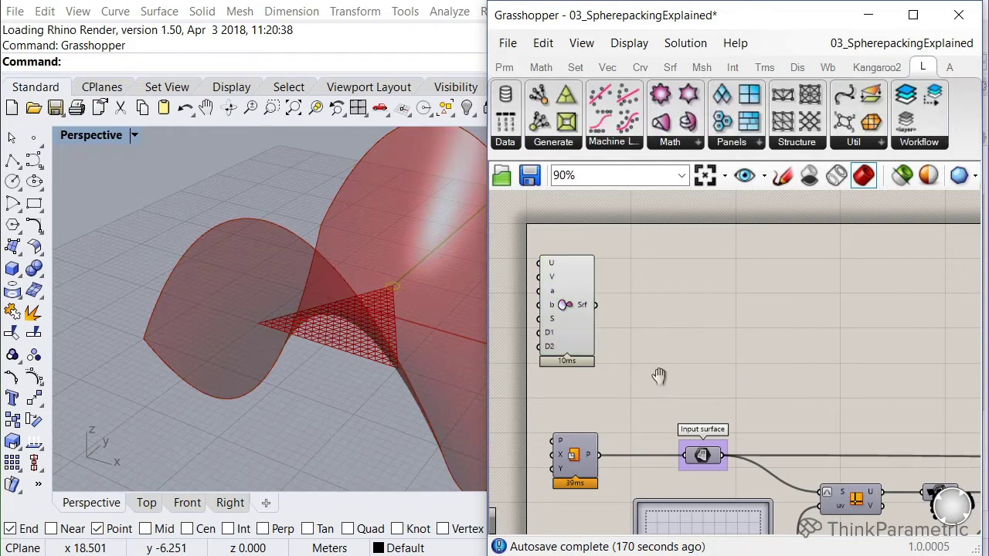
Connect the curved surface component's Srf output to the Input surface parameter in place of the plane surface
{"action": "right_click_drag", "start_coordinate": [586, 310], "coordinate": [575, 231]}
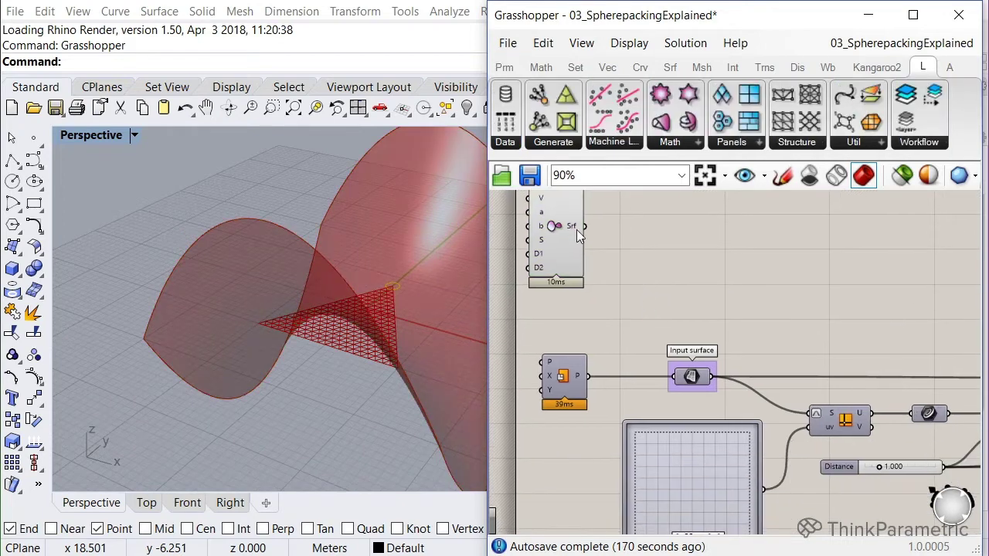
{"action": "left_click_drag", "start_coordinate": [583, 226], "coordinate": [669, 377]}
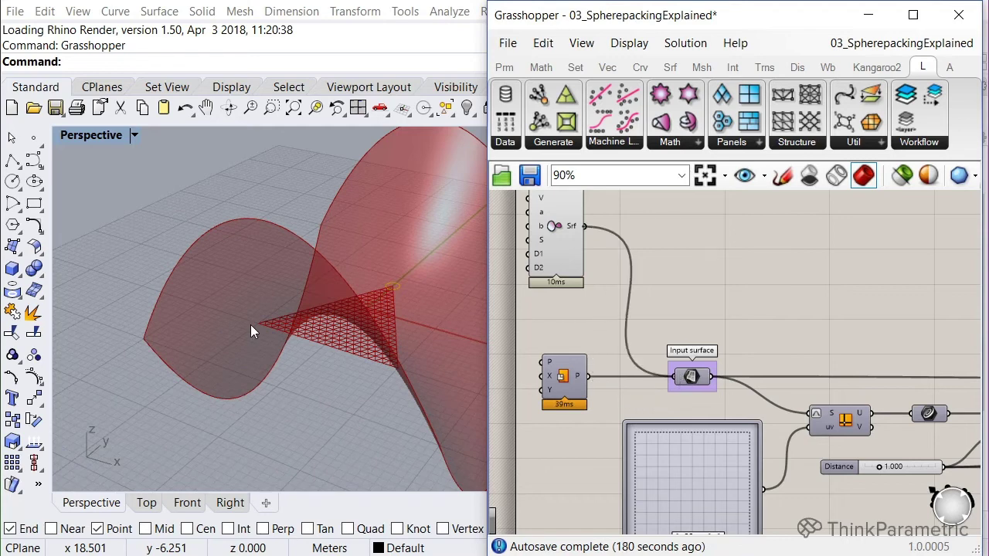
{"action": "right_click_drag", "start_coordinate": [232, 313], "coordinate": [382, 436]}
{"action": "scroll", "coordinate": [309, 425], "scroll_direction": "up", "scroll_amount": 5}
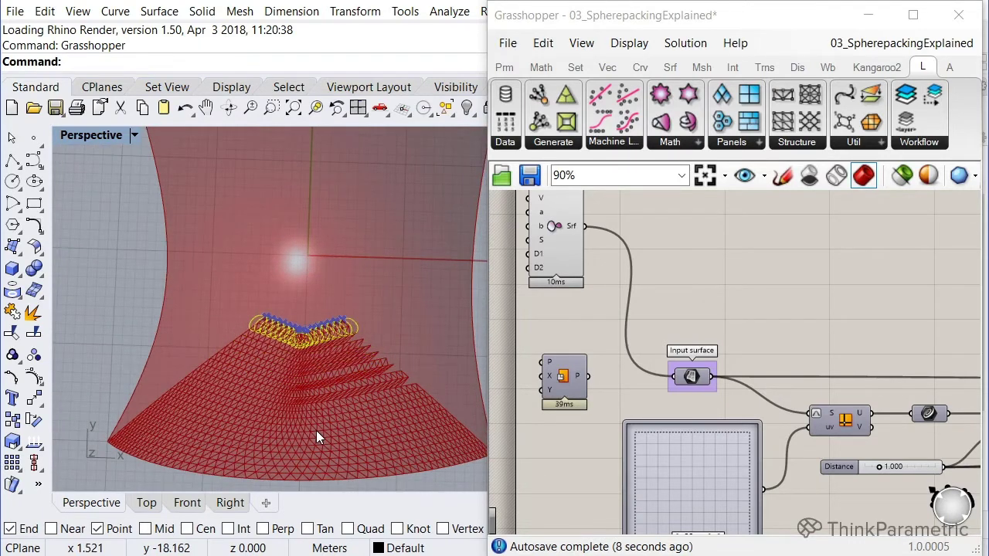
Set the loop's Repeat slider to 30 to extend the packing across the curved surface
{"action": "scroll", "coordinate": [325, 367], "scroll_direction": "up", "scroll_amount": 2}
{"action": "right_click_drag", "start_coordinate": [919, 287], "coordinate": [641, 333]}
{"action": "scroll", "coordinate": [725, 395], "scroll_direction": "up", "scroll_amount": 2}
{"action": "double_click", "coordinate": [738, 391]}
{"action": "type", "text": "30"}
{"action": "key", "text": "Return"}
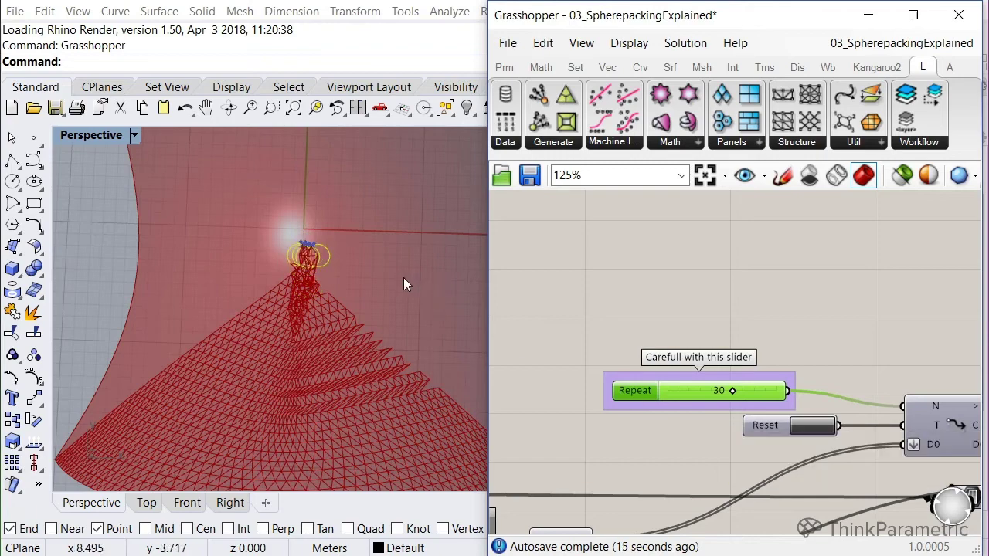
Examine the distorted packing near the start point on the curved surface from several angles
{"action": "right_click_drag", "start_coordinate": [387, 291], "coordinate": [284, 341]}
{"action": "scroll", "coordinate": [182, 327], "scroll_direction": "up", "scroll_amount": 5}
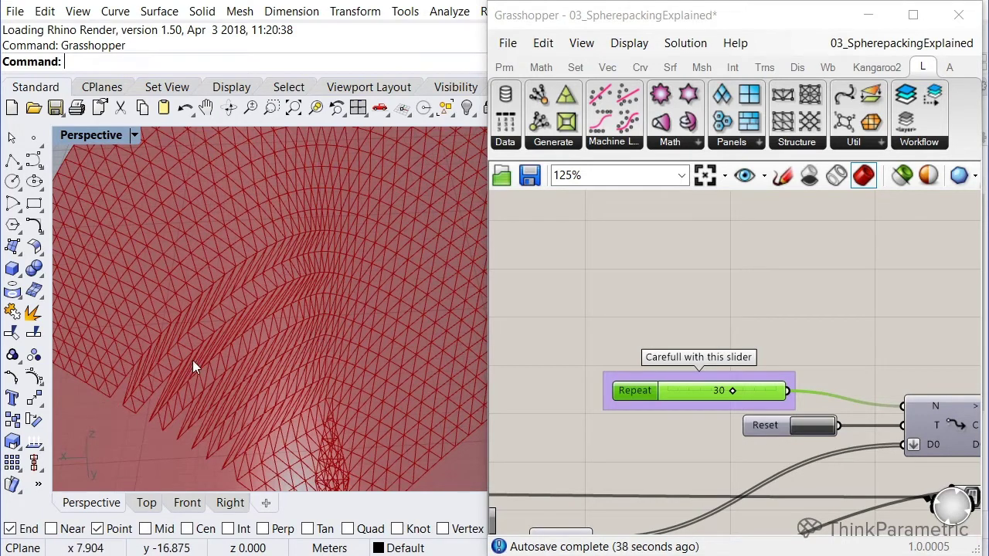
{"action": "right_click_drag", "start_coordinate": [198, 360], "coordinate": [265, 434]}
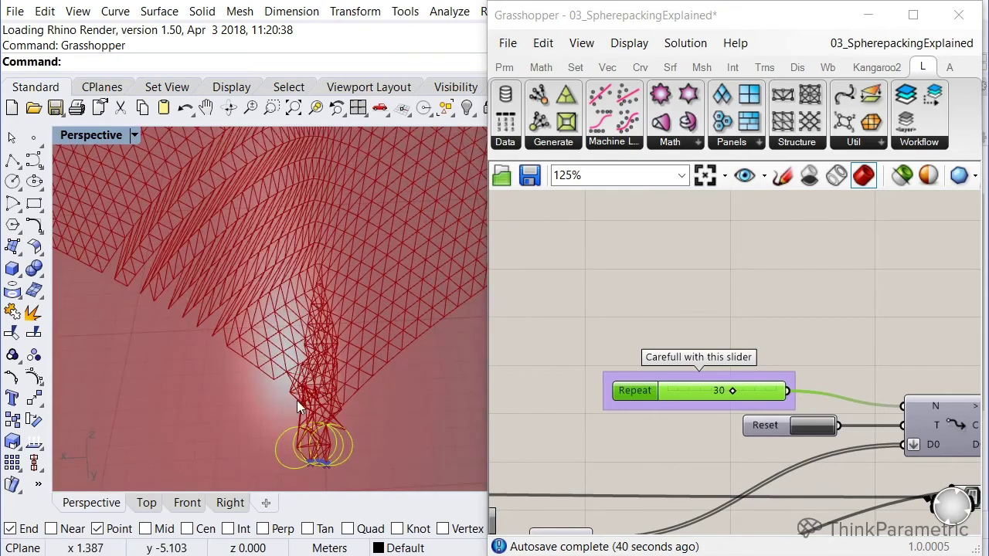
{"action": "right_click_drag", "start_coordinate": [298, 400], "coordinate": [216, 390]}
{"action": "scroll", "coordinate": [216, 390], "scroll_direction": "down", "scroll_amount": 4}
{"action": "scroll", "coordinate": [309, 313], "scroll_direction": "up", "scroll_amount": 2}
Set the loop's Repeat slider to 0
{"action": "right_click_drag", "start_coordinate": [564, 453], "coordinate": [658, 330]}
{"action": "scroll", "coordinate": [663, 354], "scroll_direction": "down", "scroll_amount": 3}
{"action": "right_click_drag", "start_coordinate": [502, 436], "coordinate": [460, 528]}
{"action": "scroll", "coordinate": [644, 435], "scroll_direction": "up", "scroll_amount": 1}
{"action": "double_click", "coordinate": [758, 356]}
{"action": "type", "text": "0"}
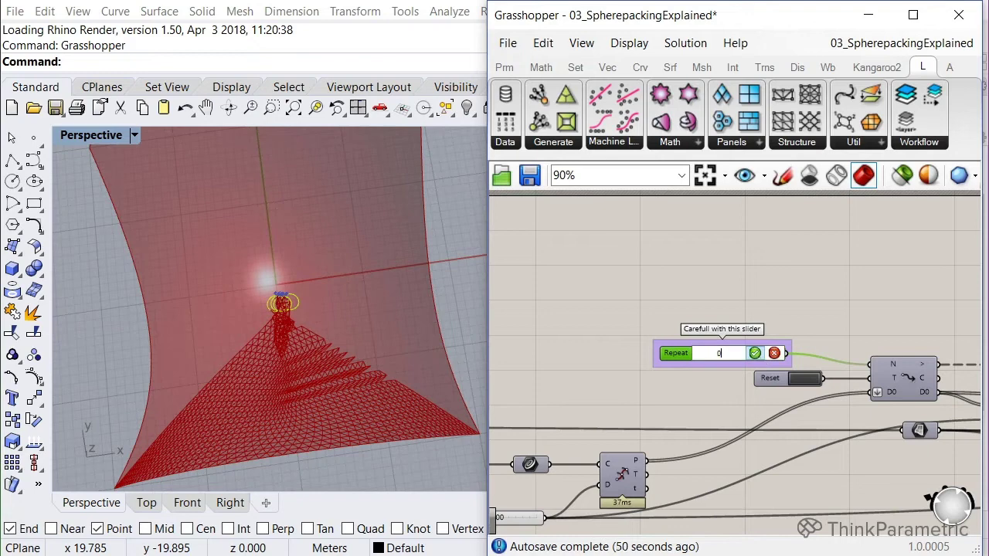
{"action": "key", "text": "Return"}
Turn on the preview of the curve parameter fed by the U output of the component that extracts curves from the surface
{"action": "scroll", "coordinate": [923, 378], "scroll_direction": "down", "scroll_amount": 4}
{"action": "scroll", "coordinate": [654, 442], "scroll_direction": "up", "scroll_amount": 3}
{"action": "scroll", "coordinate": [672, 442], "scroll_direction": "up", "scroll_amount": 1}
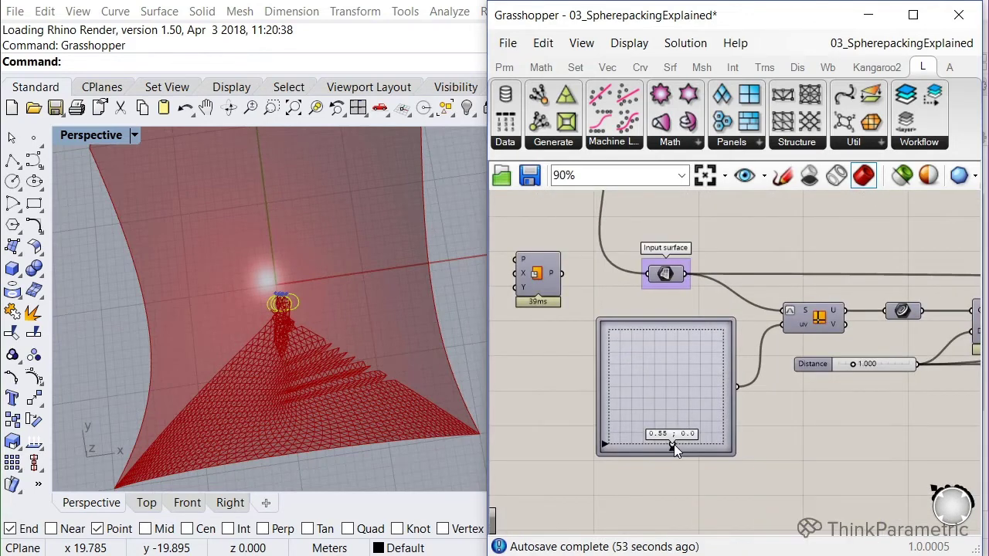
{"action": "left_click", "coordinate": [902, 310]}
{"action": "middle_click", "coordinate": [784, 479]}
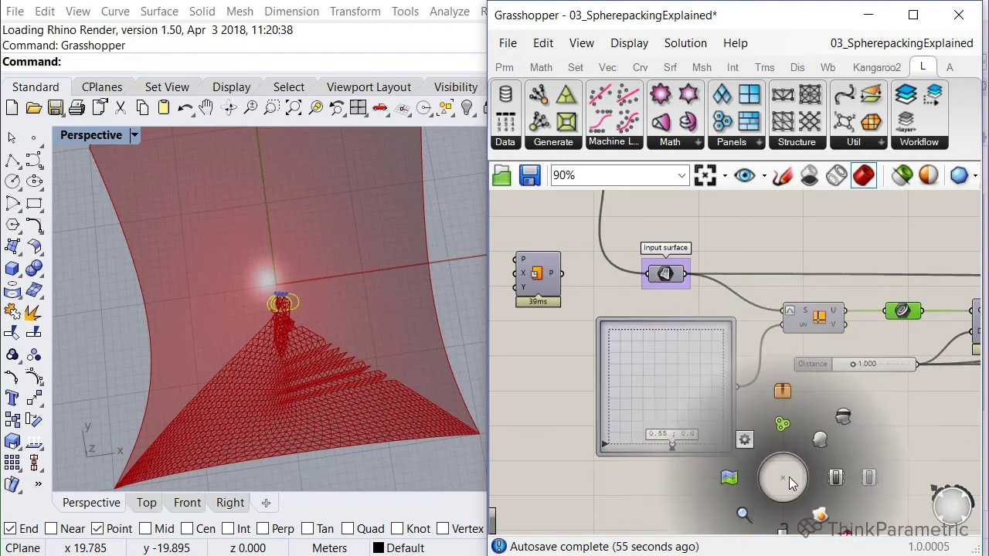
{"action": "left_click", "coordinate": [821, 440]}
Move the MD slider's point to about 0.55 ; 0.47 so the starting curve crosses the middle of the curved surface
{"action": "left_click_drag", "start_coordinate": [675, 444], "coordinate": [672, 386]}
{"action": "mouse_move", "coordinate": [358, 352]}
{"action": "right_mouse_down"}
{"action": "mouse_move", "coordinate": [386, 360]}
{"action": "mouse_move", "coordinate": [366, 360]}
{"action": "right_mouse_up"}
{"action": "scroll", "coordinate": [366, 360], "scroll_direction": "up", "scroll_amount": 3}
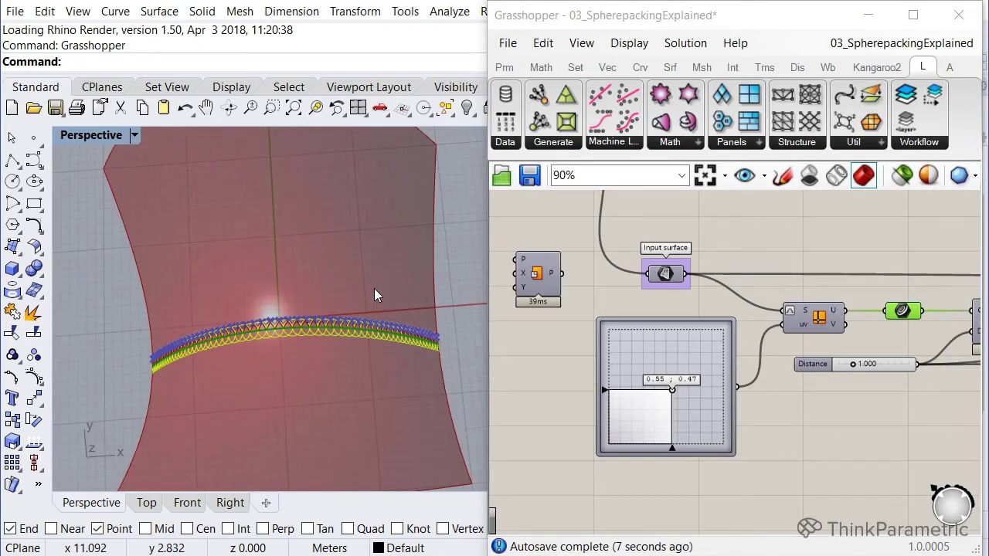
Set the loop's Repeat slider to 30 to grow the packing from the middle starting curve
{"action": "scroll", "coordinate": [807, 313], "scroll_direction": "down", "scroll_amount": 2}
{"action": "scroll", "coordinate": [711, 308], "scroll_direction": "up", "scroll_amount": 1}
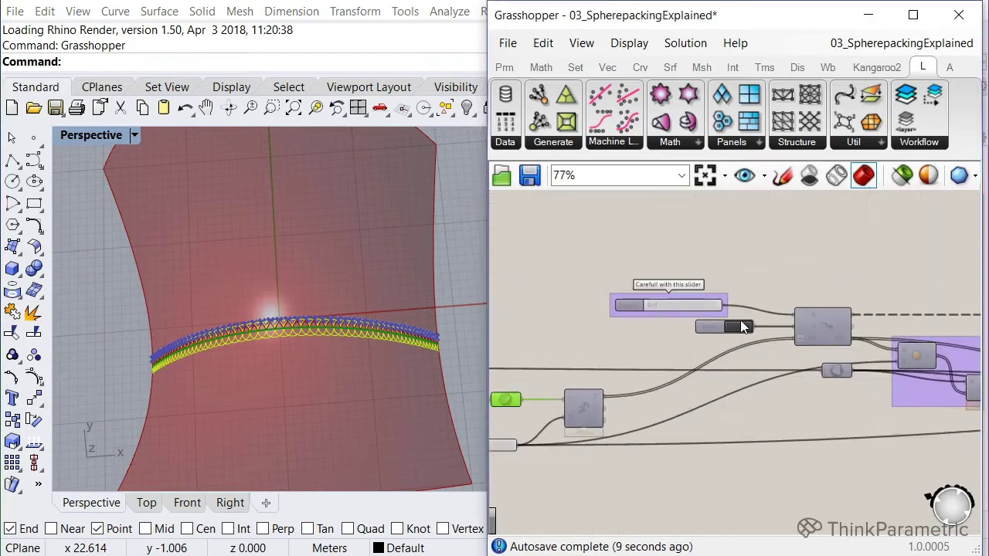
{"action": "double_click", "coordinate": [688, 308]}
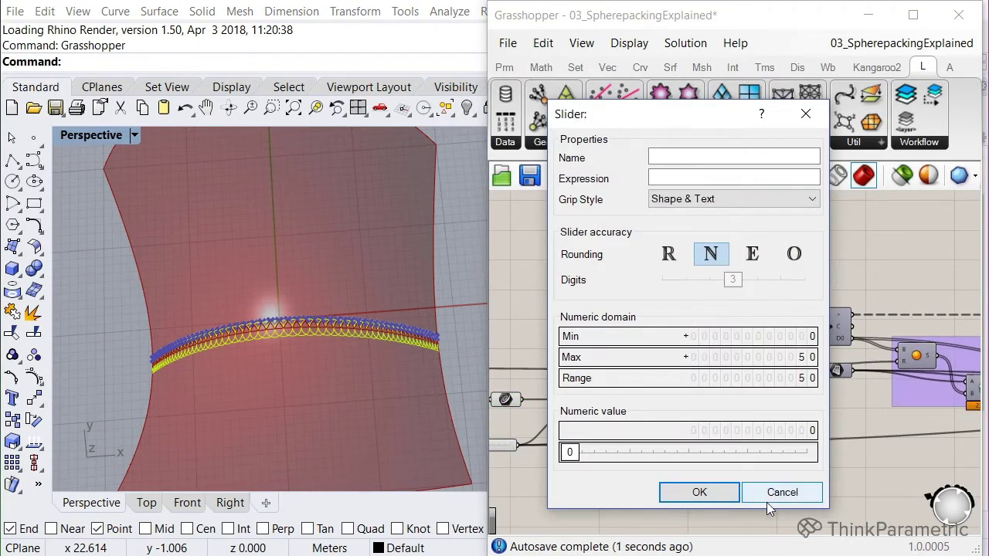
{"action": "left_click", "coordinate": [773, 498]}
{"action": "scroll", "coordinate": [670, 307], "scroll_direction": "up", "scroll_amount": 4}
{"action": "double_click", "coordinate": [664, 311]}
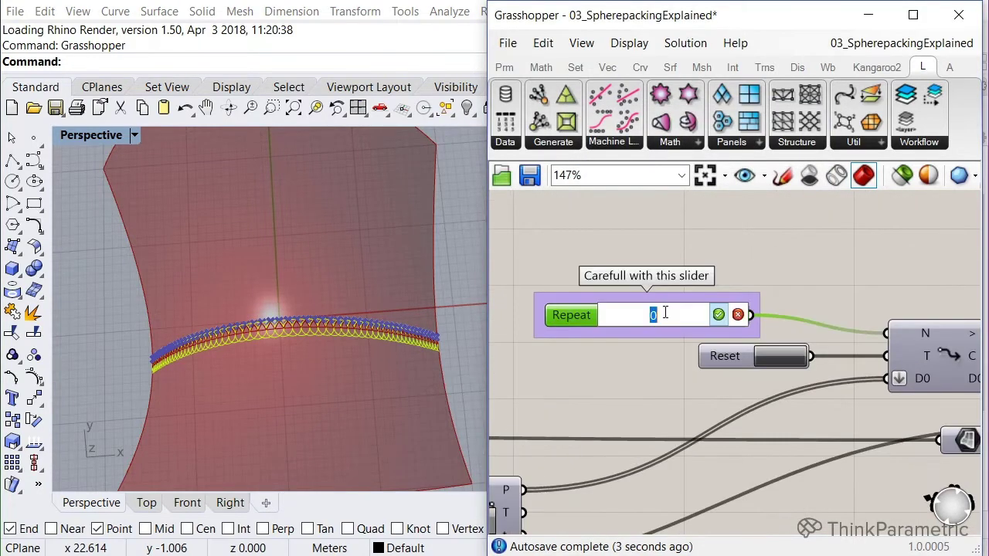
{"action": "type", "text": "30"}
{"action": "key", "text": "Return"}
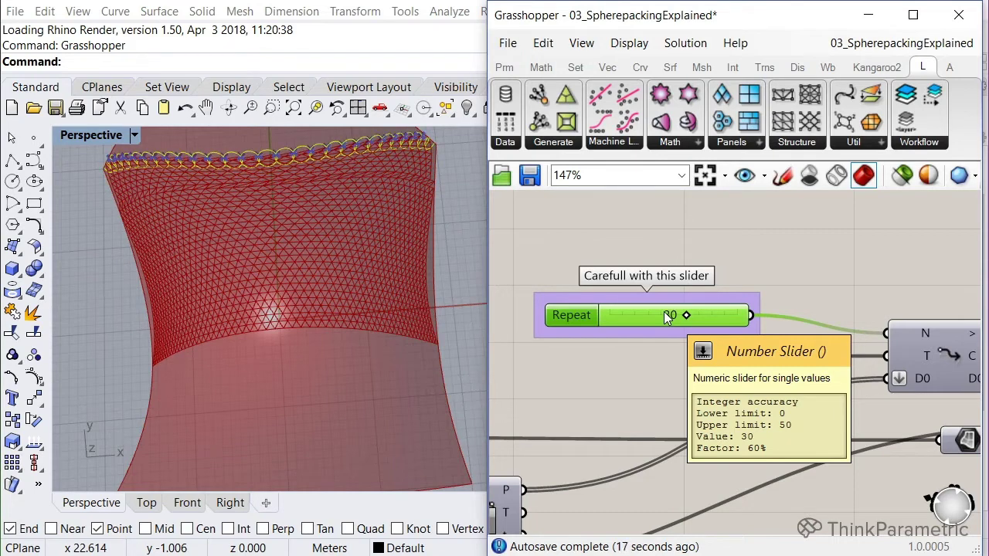
Examine the packed triangles and leading row of circles on the curved surface up close, along its edges, and in the Top view
{"action": "right_click_drag", "start_coordinate": [344, 359], "coordinate": [305, 248]}
{"action": "scroll", "coordinate": [304, 248], "scroll_direction": "up", "scroll_amount": 2}
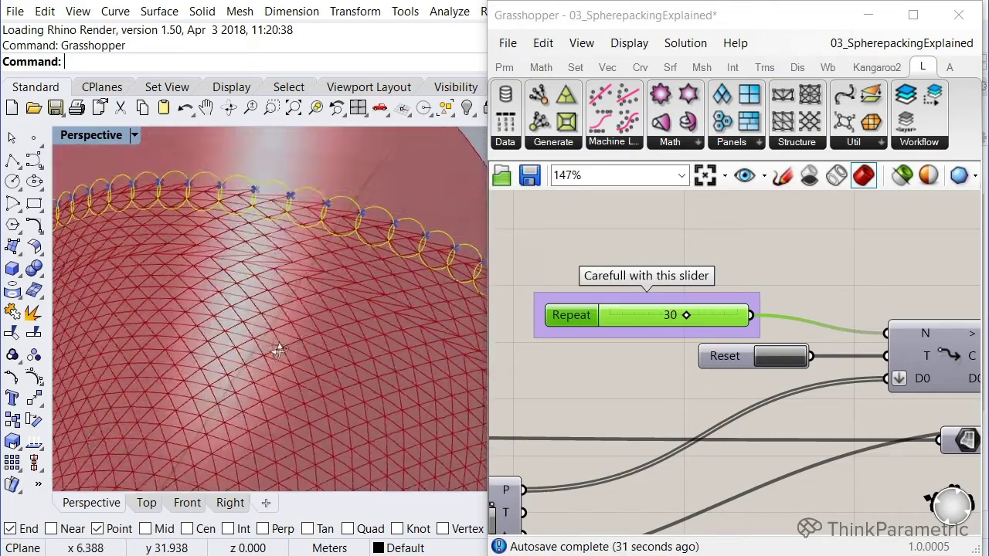
{"action": "right_click_drag", "start_coordinate": [276, 349], "coordinate": [255, 336]}
{"action": "scroll", "coordinate": [192, 235], "scroll_direction": "up", "scroll_amount": 5}
{"action": "right_click_drag", "start_coordinate": [179, 266], "coordinate": [330, 247]}
{"action": "scroll", "coordinate": [332, 247], "scroll_direction": "down", "scroll_amount": 5}
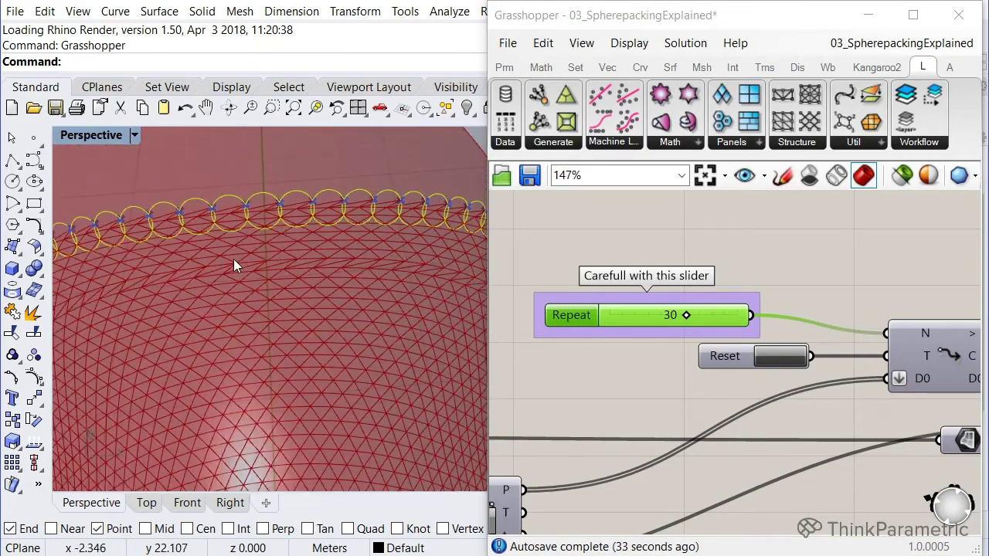
{"action": "scroll", "coordinate": [242, 277], "scroll_direction": "down", "scroll_amount": 3}
{"action": "scroll", "coordinate": [221, 282], "scroll_direction": "up", "scroll_amount": 3}
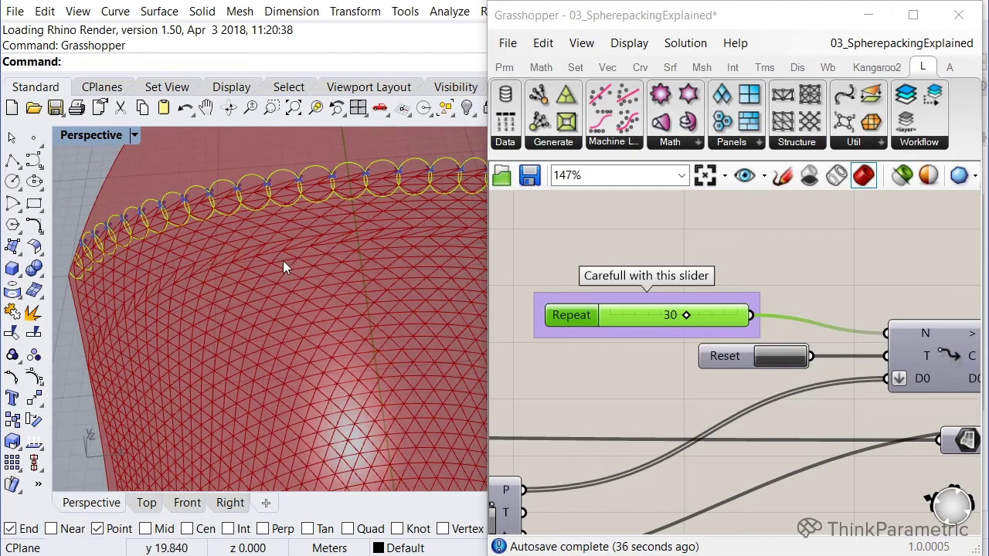
{"action": "scroll", "coordinate": [263, 265], "scroll_direction": "down", "scroll_amount": 2}
{"action": "scroll", "coordinate": [411, 239], "scroll_direction": "up", "scroll_amount": 4}
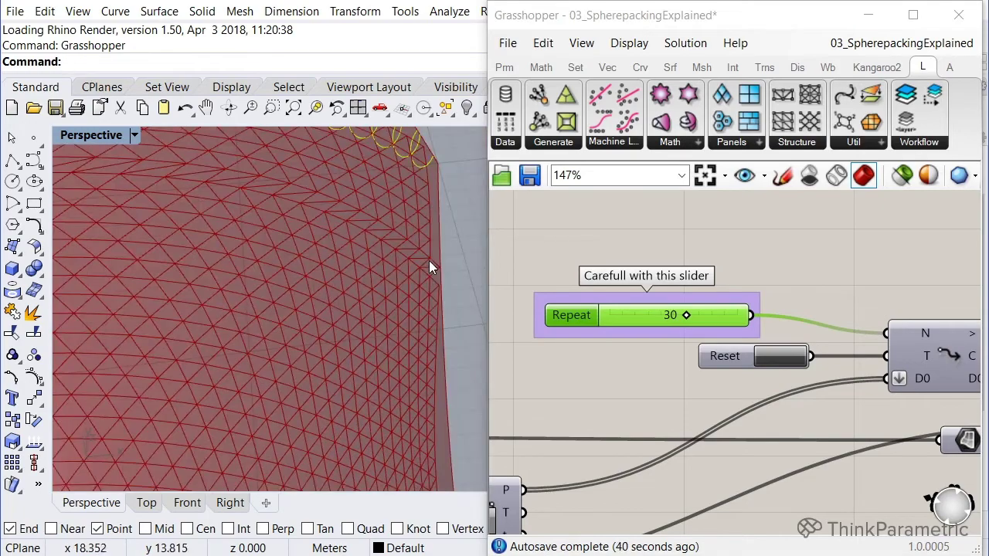
{"action": "scroll", "coordinate": [423, 299], "scroll_direction": "down", "scroll_amount": 5}
{"action": "right_click_drag", "start_coordinate": [423, 305], "coordinate": [255, 348]}
{"action": "left_click", "coordinate": [147, 502]}
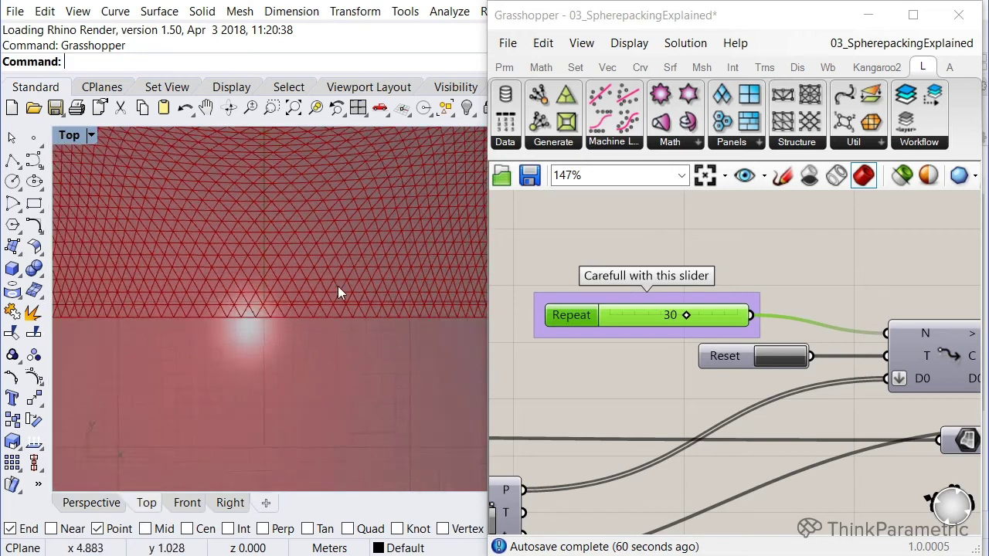
Set the Repeat slider back to 0 before changing the input surface
{"action": "right_click_drag", "start_coordinate": [666, 261], "coordinate": [724, 326]}
{"action": "scroll", "coordinate": [723, 326], "scroll_direction": "down", "scroll_amount": 3}
{"action": "right_click_drag", "start_coordinate": [572, 324], "coordinate": [801, 333]}
{"action": "right_click_drag", "start_coordinate": [534, 383], "coordinate": [703, 374]}
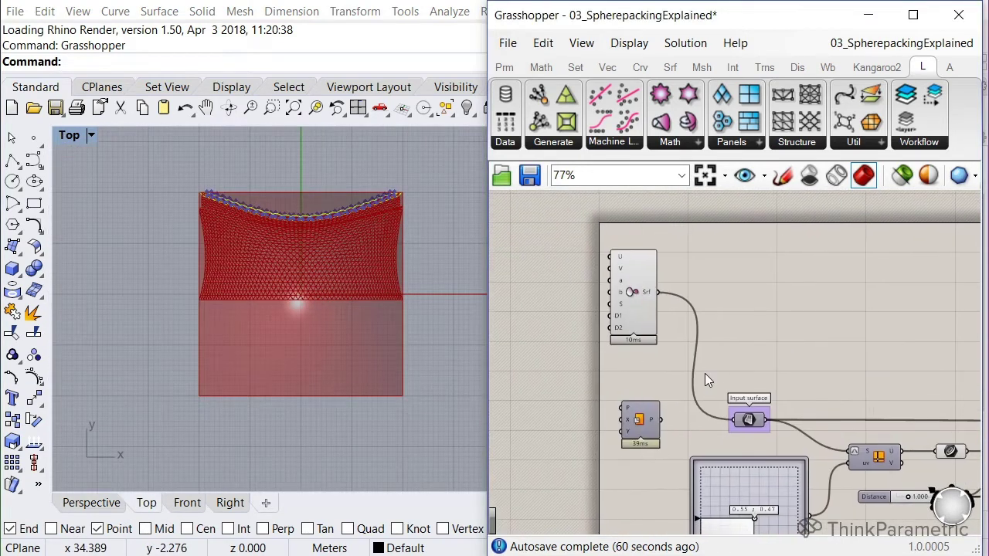
{"action": "right_click_drag", "start_coordinate": [706, 420], "coordinate": [797, 303]}
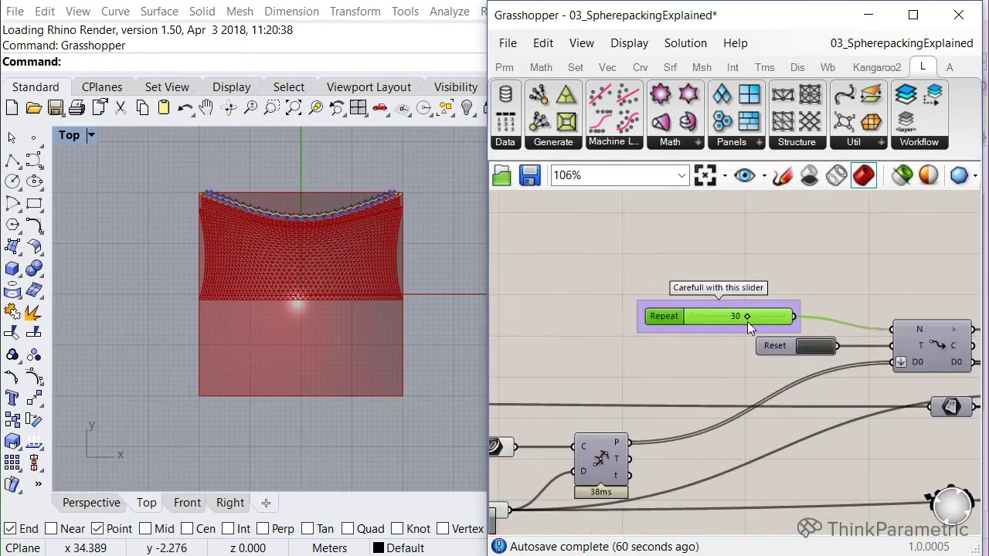
{"action": "double_click", "coordinate": [757, 322]}
{"action": "type", "text": "0"}
{"action": "key", "text": "Return"}
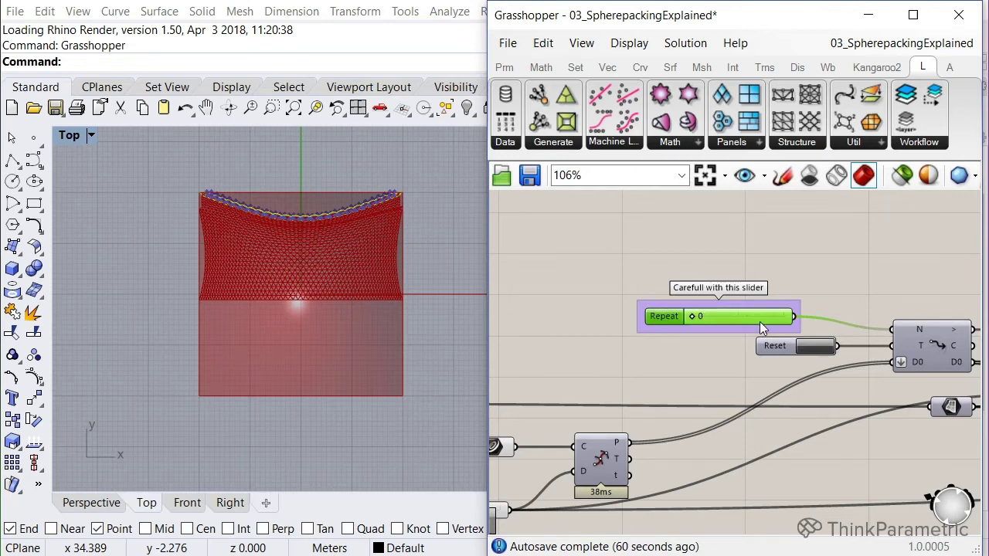
Connect the plane surface to the Input surface parameter in place of the curved surface and move the MD slider's point to its lower edge
{"action": "scroll", "coordinate": [788, 325], "scroll_direction": "down", "scroll_amount": 4}
{"action": "scroll", "coordinate": [611, 349], "scroll_direction": "up", "scroll_amount": 3}
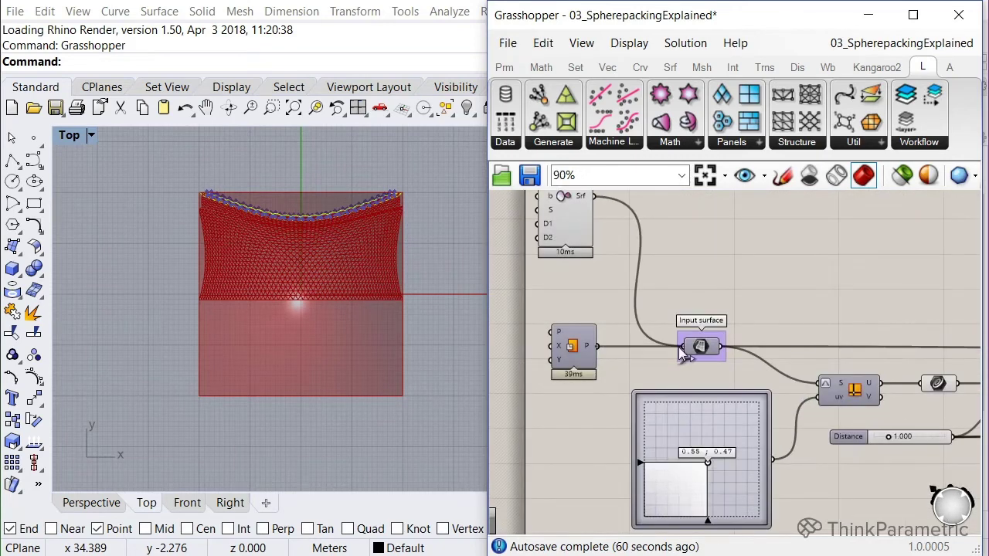
{"action": "right_click_drag", "start_coordinate": [730, 464], "coordinate": [702, 353]}
{"action": "left_click_drag", "start_coordinate": [682, 359], "coordinate": [677, 424]}
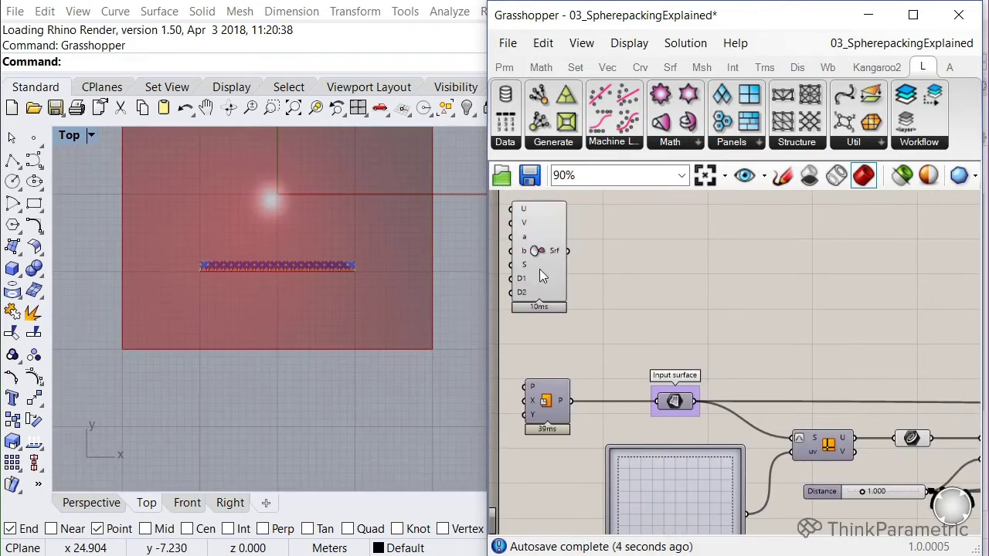
Hide the preview of the disconnected curved surface component
{"action": "left_click", "coordinate": [539, 274]}
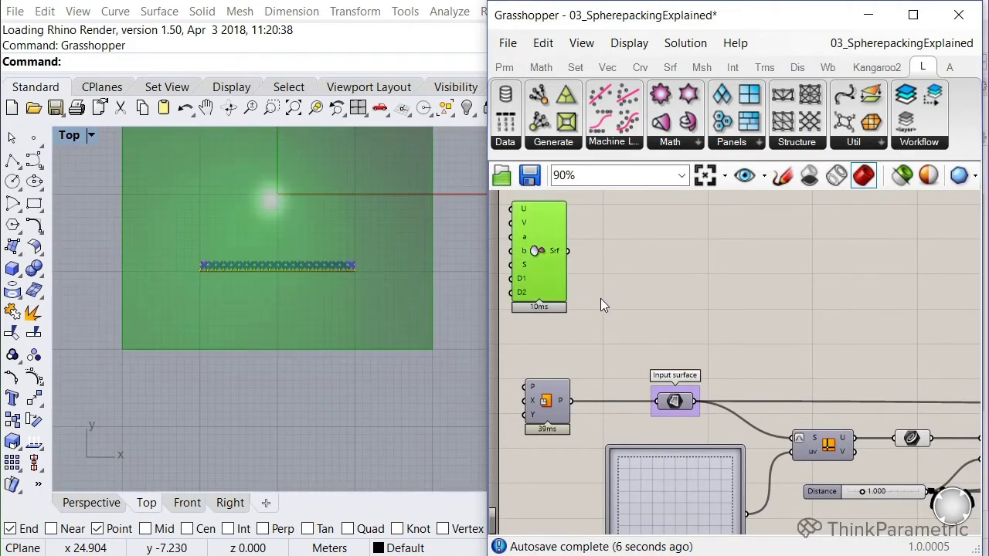
{"action": "middle_click", "coordinate": [600, 298]}
{"action": "left_click", "coordinate": [662, 241]}
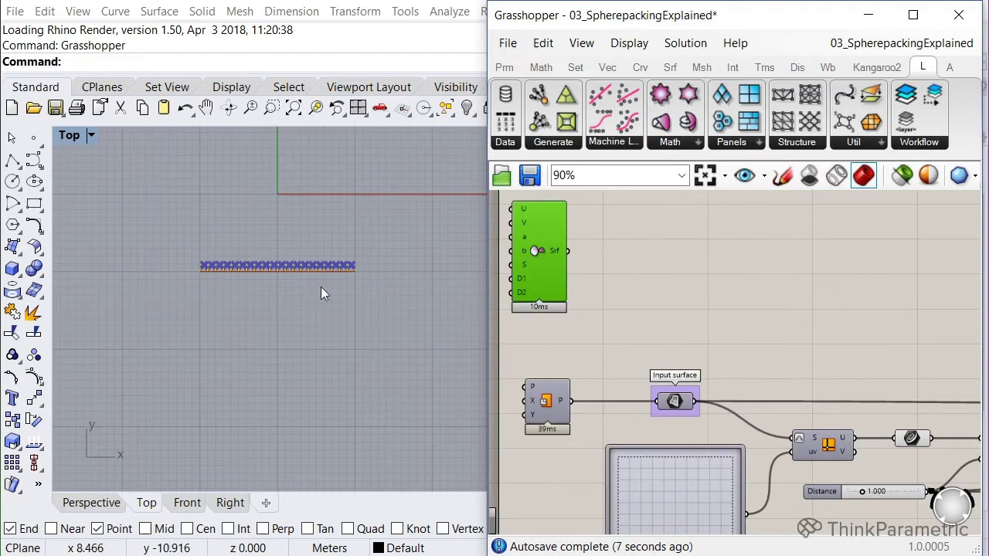
Turn on the preview of the Input surface parameter to show the plane in the Top view
{"action": "left_click", "coordinate": [687, 403]}
{"action": "middle_click", "coordinate": [687, 402]}
{"action": "left_click", "coordinate": [726, 366]}
{"action": "left_click", "coordinate": [582, 330]}
{"action": "right_click_drag", "start_coordinate": [412, 307], "coordinate": [388, 410]}
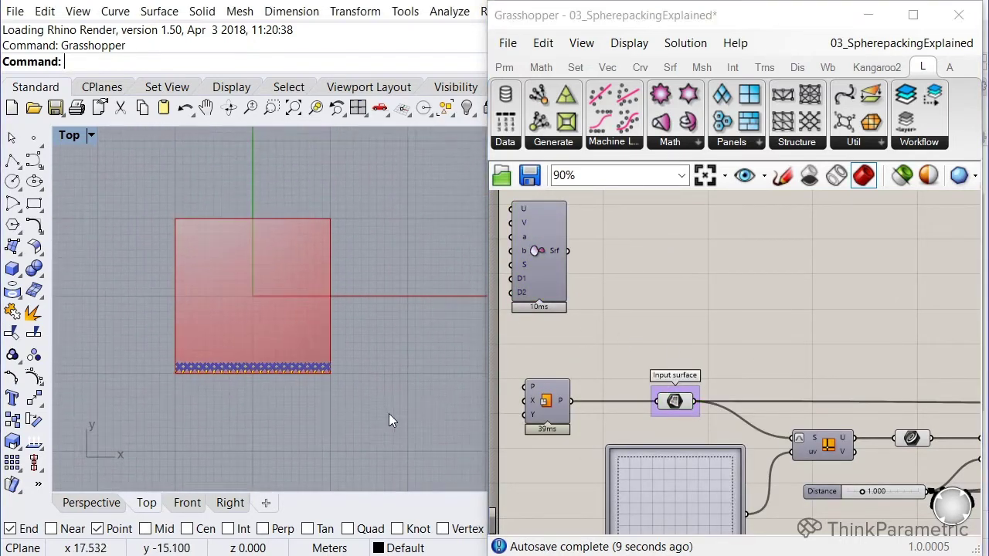
{"action": "scroll", "coordinate": [329, 308], "scroll_direction": "up", "scroll_amount": 4}
{"action": "scroll", "coordinate": [370, 334], "scroll_direction": "up", "scroll_amount": 2}
Draw a three-point curve arching upward between the plane's two lower corners, starting at -10, -10, and move it up 1 m
{"action": "right_click_drag", "start_coordinate": [370, 334], "coordinate": [477, 330]}
{"action": "right_click_drag", "start_coordinate": [846, 360], "coordinate": [547, 257]}
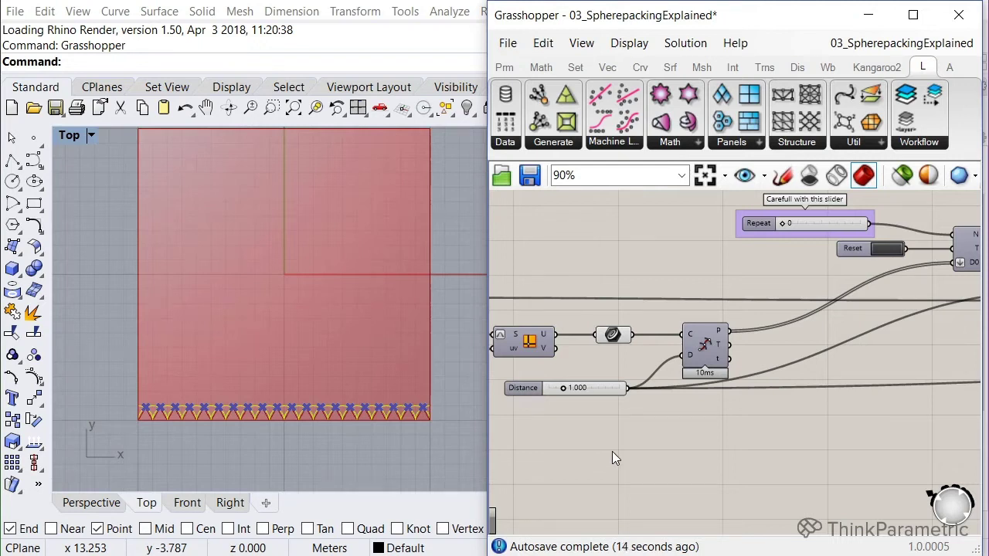
{"action": "left_click_drag", "start_coordinate": [614, 337], "coordinate": [617, 337]}
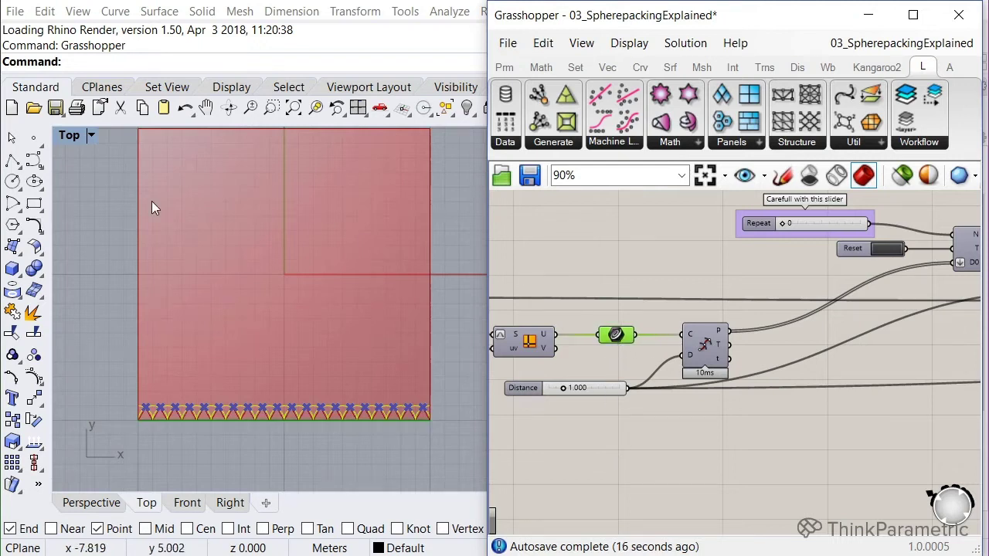
{"action": "left_click", "coordinate": [34, 159]}
{"action": "left_click", "coordinate": [134, 420]}
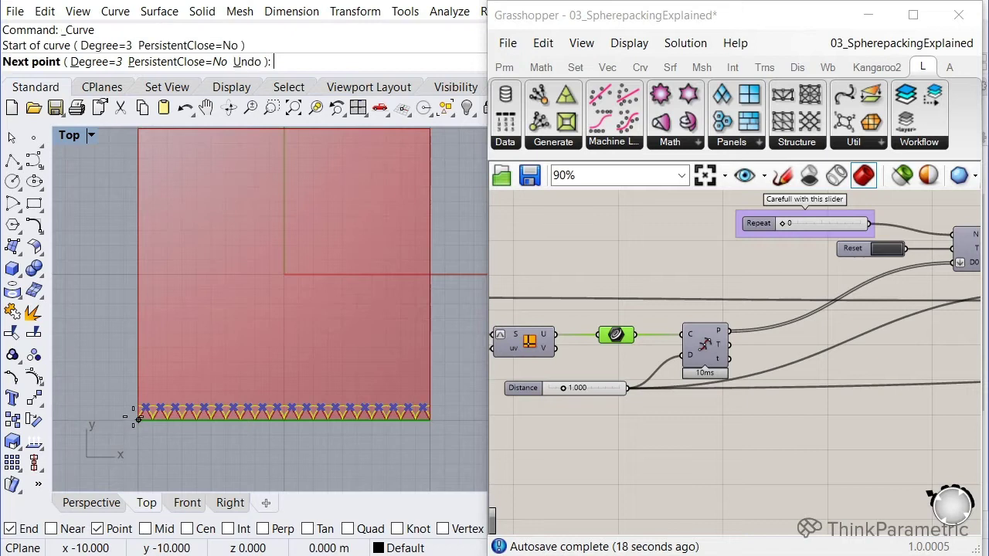
{"action": "left_click", "coordinate": [284, 377]}
{"action": "left_click", "coordinate": [430, 419]}
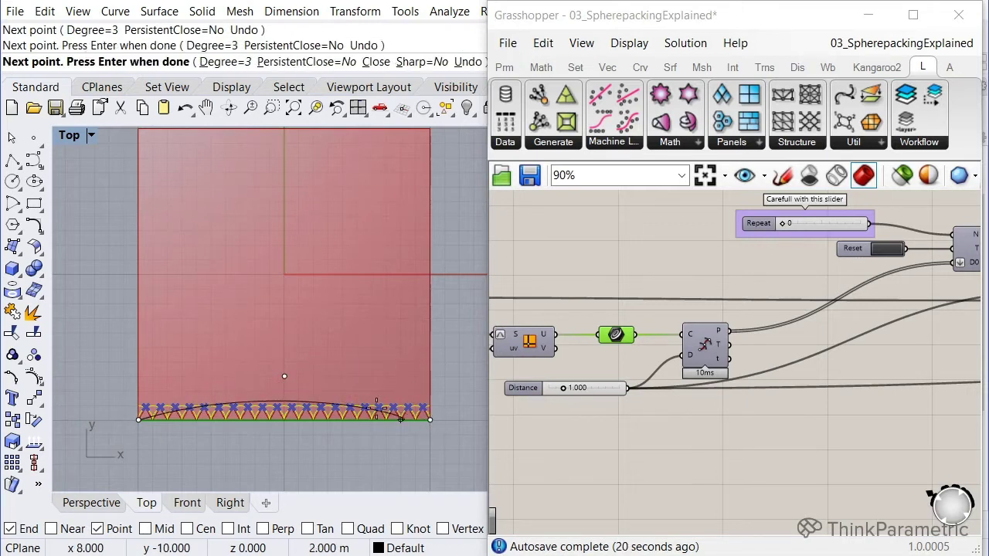
{"action": "key", "text": "Return"}
{"action": "left_click", "coordinate": [363, 408]}
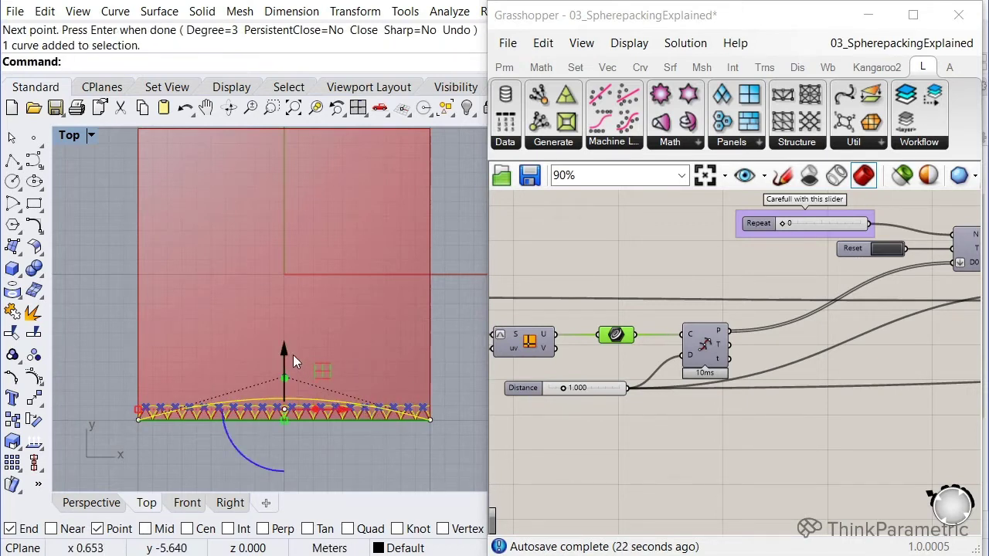
{"action": "left_click_drag", "start_coordinate": [290, 357], "coordinate": [284, 331]}
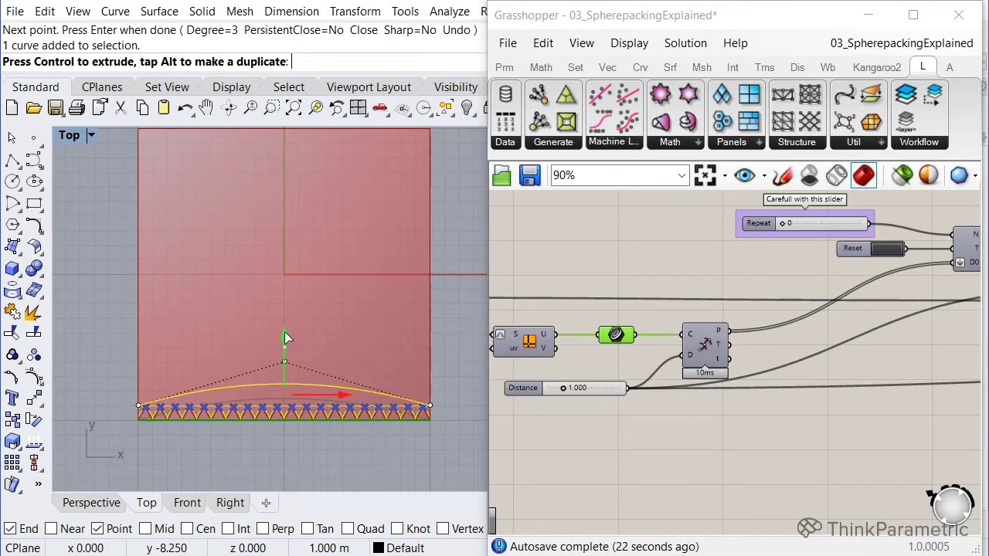
Add a Curve parameter referencing the drawn curve and connect it to the curve parameter feeding the divide component, replacing the surface's U curve
{"action": "double_click", "coordinate": [628, 460]}
{"action": "type", "text": "curve"}
{"action": "key", "text": "Return"}
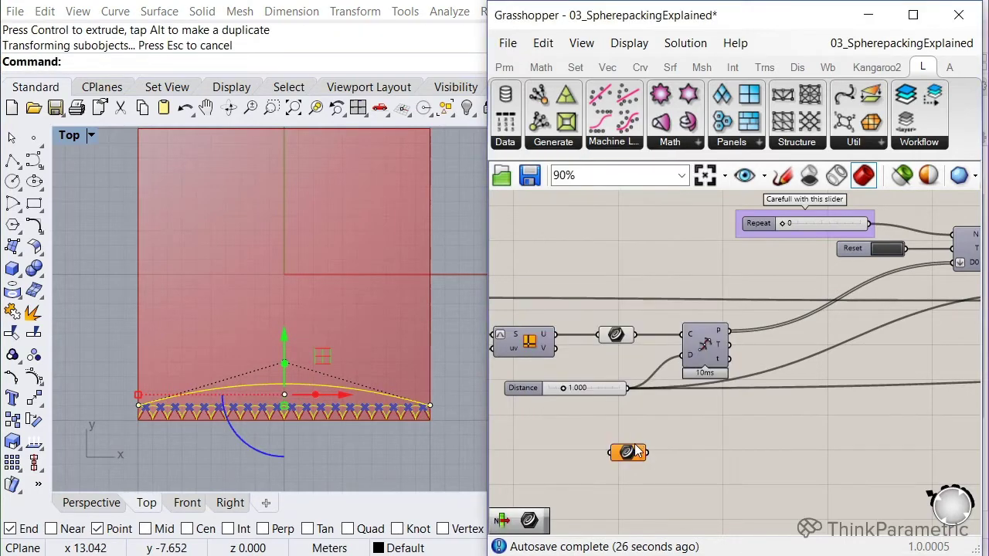
{"action": "right_click", "coordinate": [633, 453]}
{"action": "left_click", "coordinate": [695, 413]}
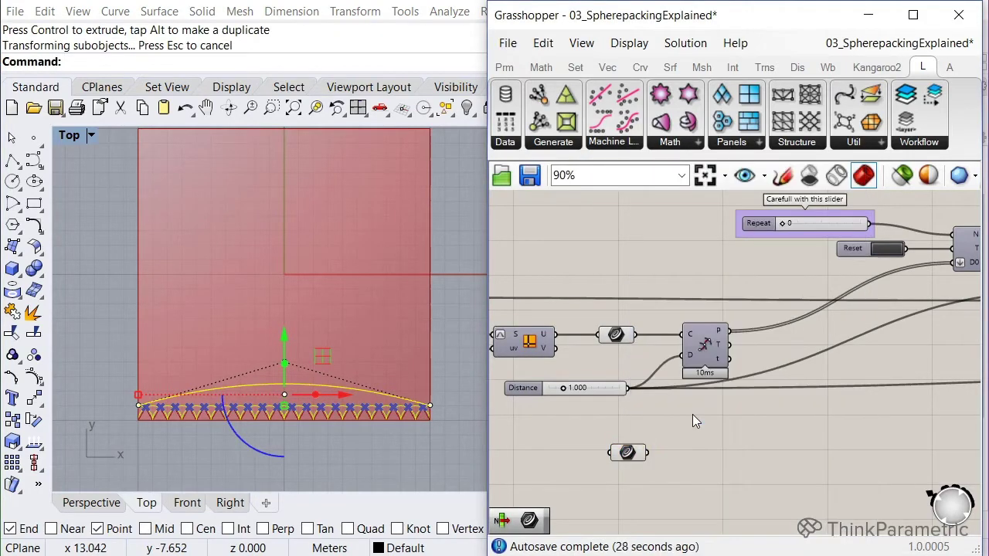
{"action": "left_click_drag", "start_coordinate": [629, 456], "coordinate": [600, 320]}
{"action": "scroll", "coordinate": [592, 417], "scroll_direction": "up", "scroll_amount": 2}
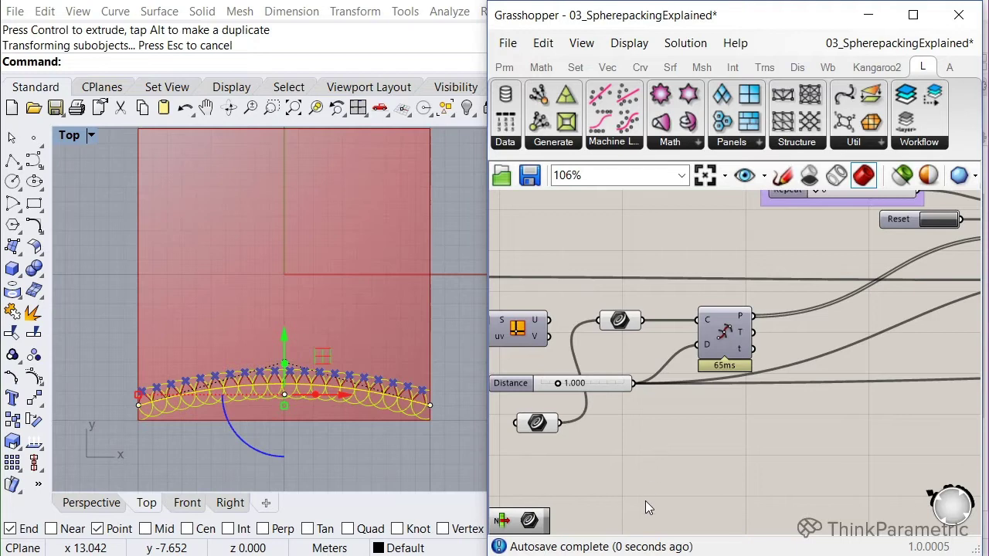
Set the Repeat slider feeding the loop to 20 to pack spheres from the upward-arching curve
{"action": "right_click_drag", "start_coordinate": [710, 326], "coordinate": [690, 346]}
{"action": "right_click_drag", "start_coordinate": [917, 277], "coordinate": [604, 403]}
{"action": "scroll", "coordinate": [758, 304], "scroll_direction": "up", "scroll_amount": 3}
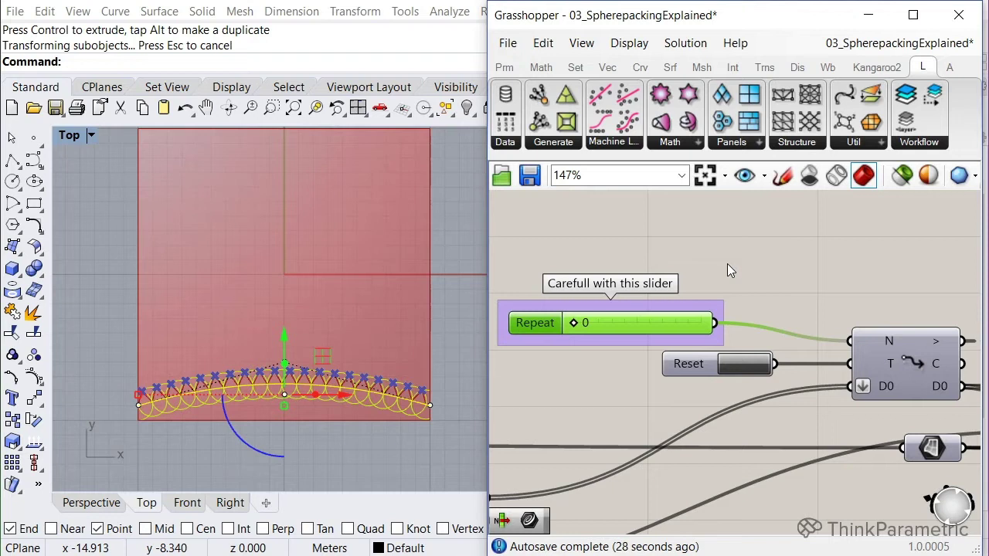
{"action": "left_click", "coordinate": [471, 334]}
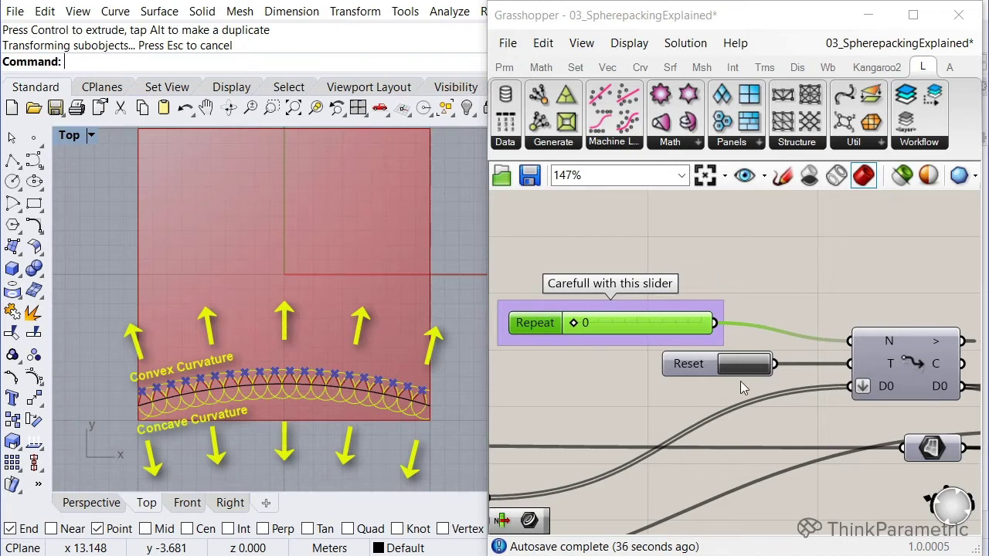
{"action": "double_click", "coordinate": [629, 323]}
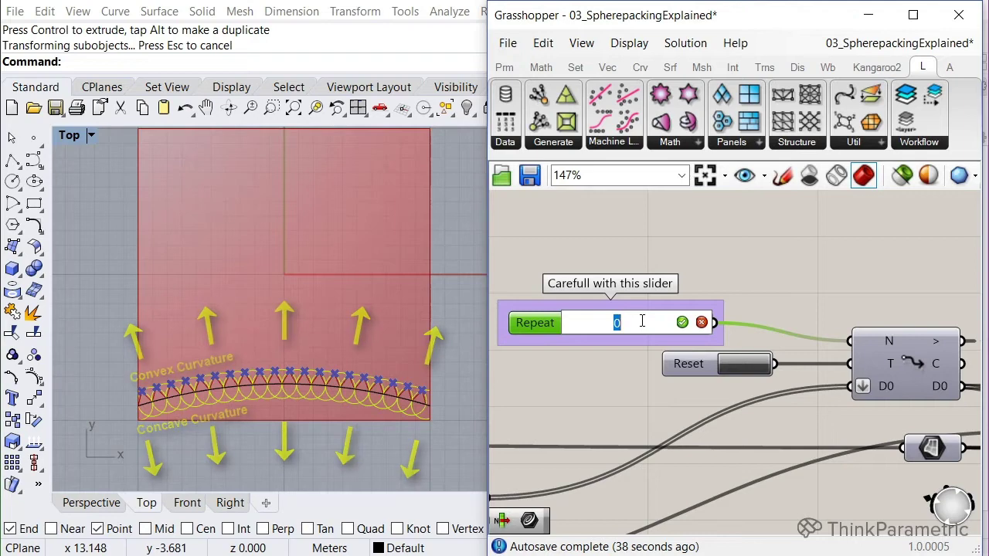
{"action": "type", "text": "20"}
{"action": "key", "text": "Return"}
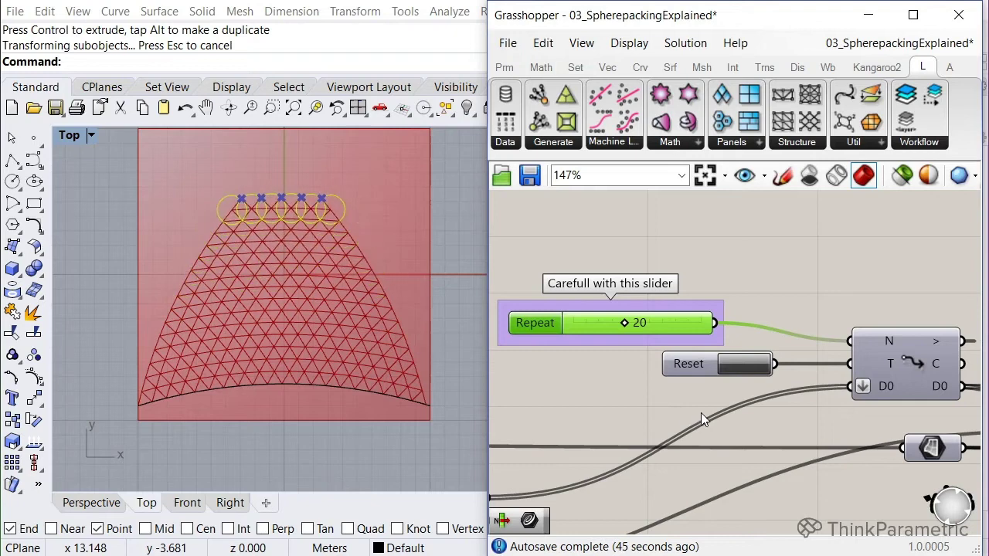
Rotate the drawn starting curve 180 degrees in the Top view so it bows downward, and deselect it
{"action": "right_click_drag", "start_coordinate": [314, 413], "coordinate": [312, 418]}
{"action": "scroll", "coordinate": [310, 418], "scroll_direction": "up", "scroll_amount": 2}
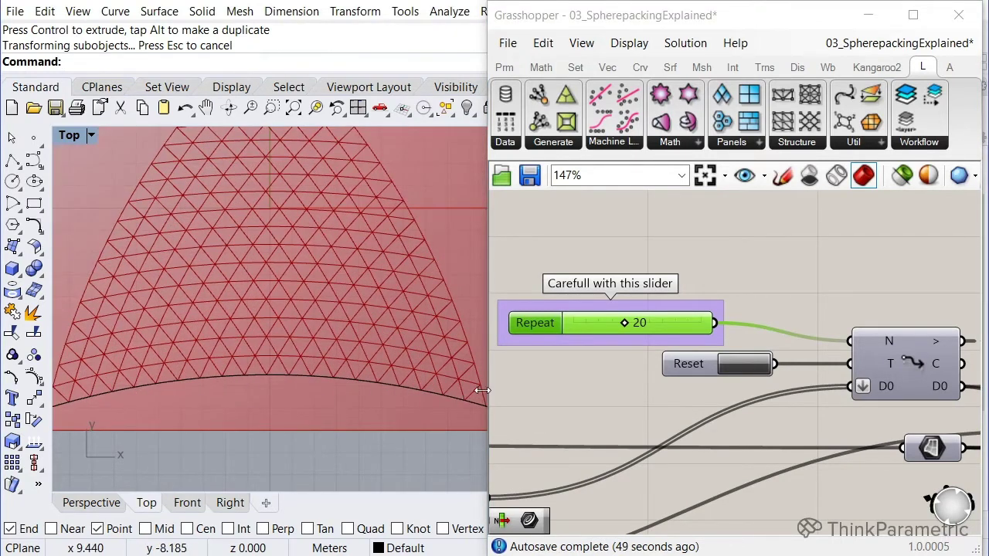
{"action": "right_click_drag", "start_coordinate": [280, 235], "coordinate": [279, 262]}
{"action": "scroll", "coordinate": [257, 221], "scroll_direction": "up", "scroll_amount": 2}
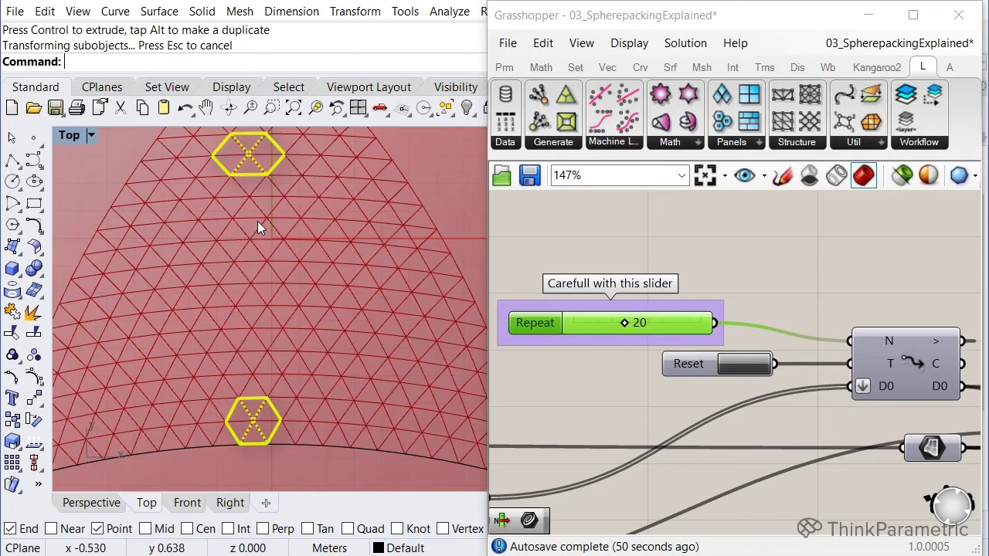
{"action": "scroll", "coordinate": [257, 221], "scroll_direction": "up", "scroll_amount": 4}
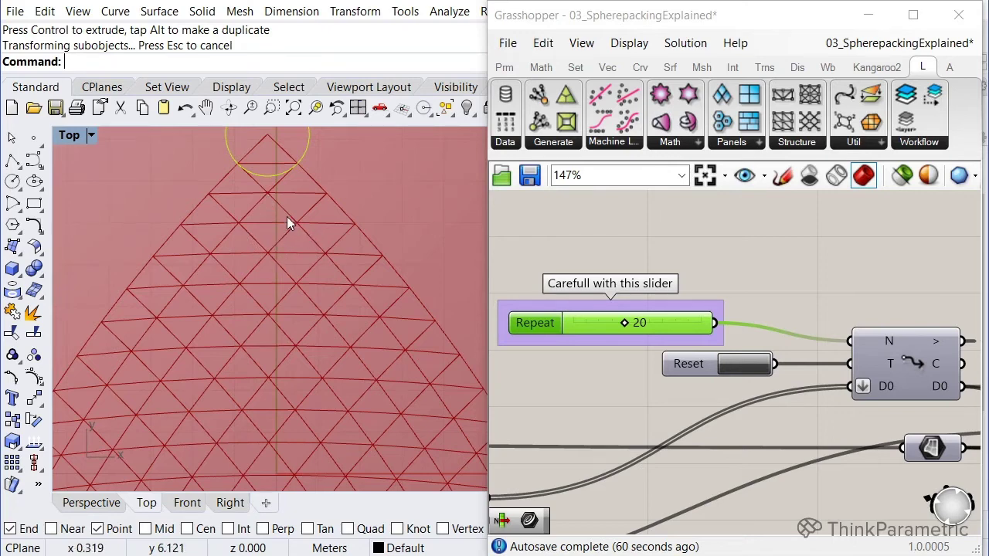
{"action": "scroll", "coordinate": [279, 213], "scroll_direction": "down", "scroll_amount": 6}
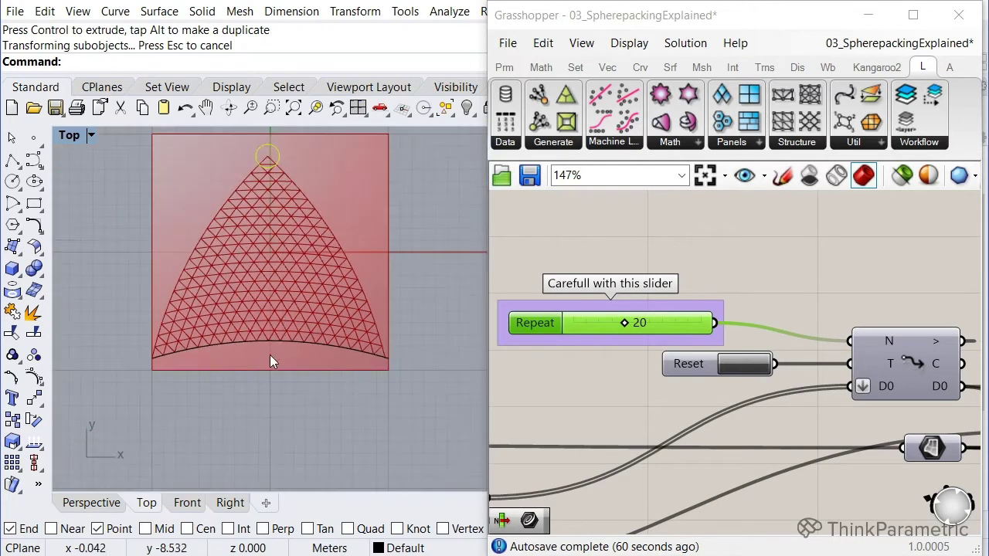
{"action": "left_click", "coordinate": [282, 343]}
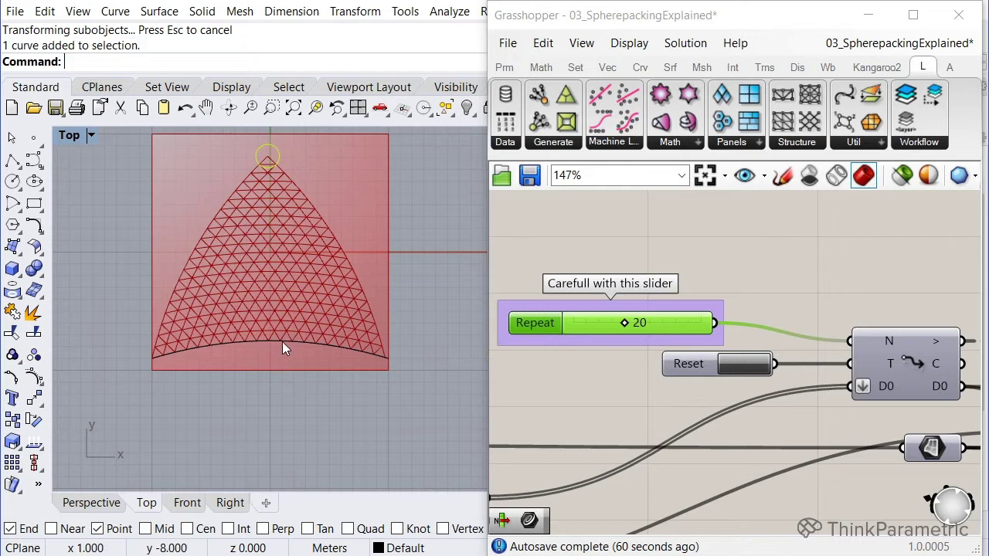
{"action": "left_click", "coordinate": [235, 399]}
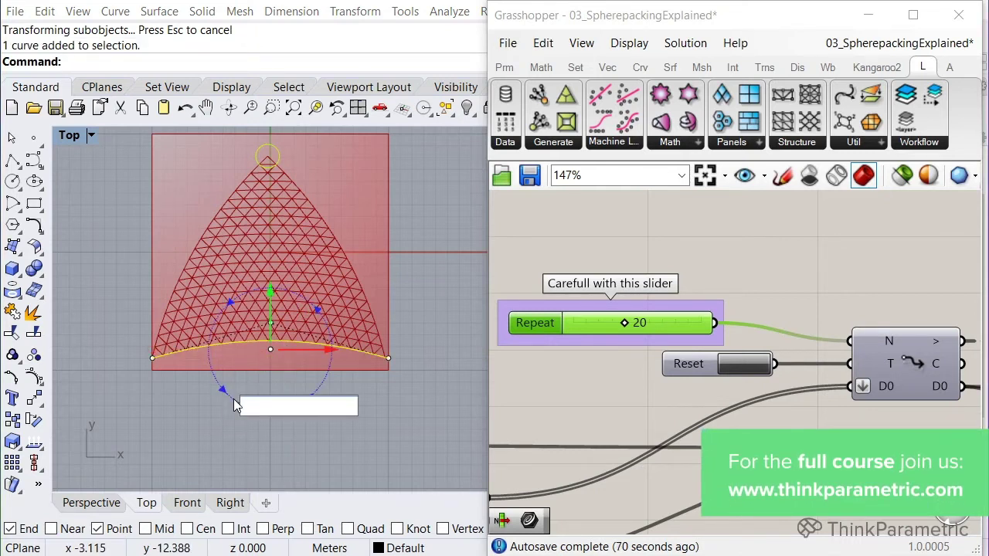
{"action": "type", "text": "180"}
{"action": "key", "text": "Return"}
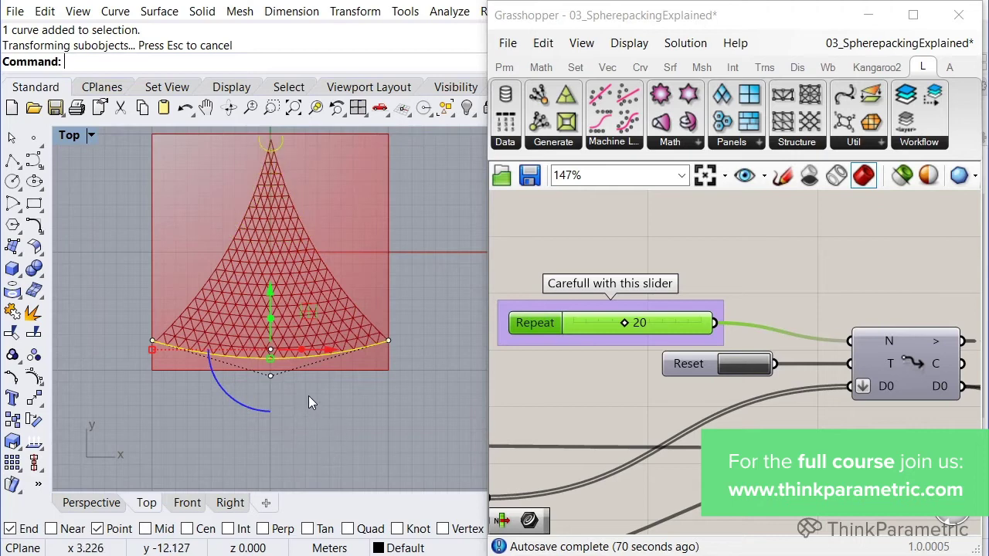
{"action": "left_click", "coordinate": [453, 325]}
Examine the triangulated packing pattern from the flipped curve up to its narrowing tip, along with the curve and divide components
{"action": "scroll", "coordinate": [301, 321], "scroll_direction": "up", "scroll_amount": 4}
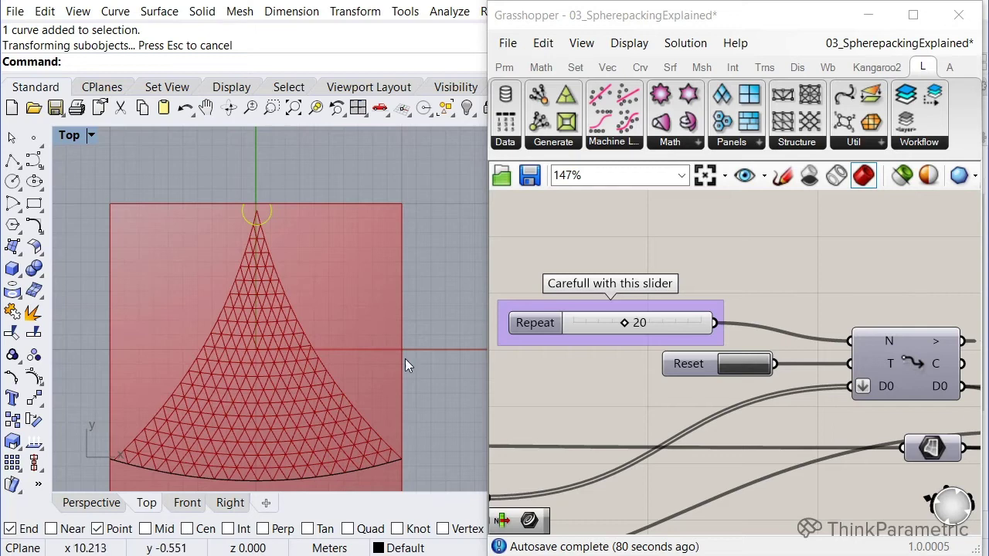
{"action": "right_click_drag", "start_coordinate": [404, 359], "coordinate": [393, 322]}
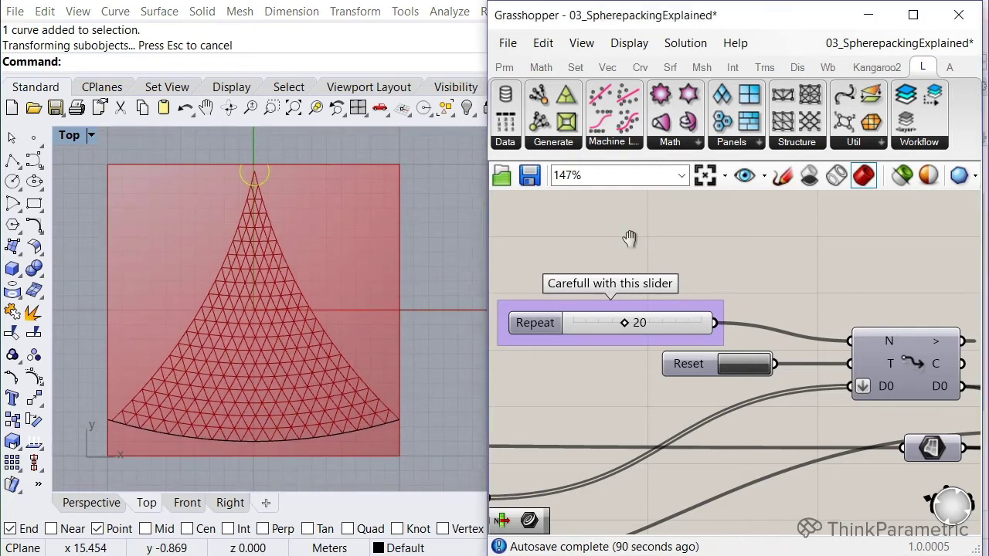
{"action": "scroll", "coordinate": [730, 358], "scroll_direction": "down", "scroll_amount": 3}
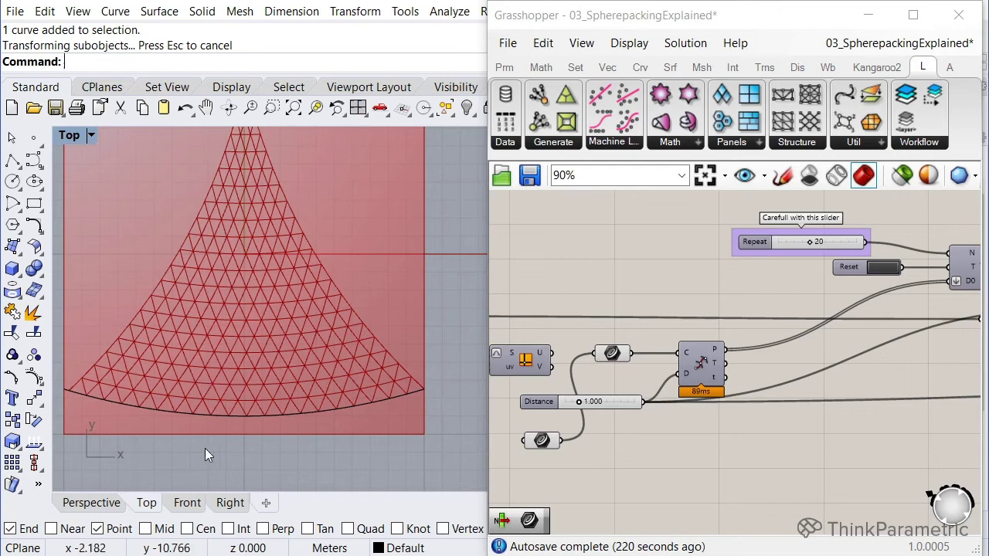
{"action": "scroll", "coordinate": [169, 428], "scroll_direction": "up", "scroll_amount": 2}
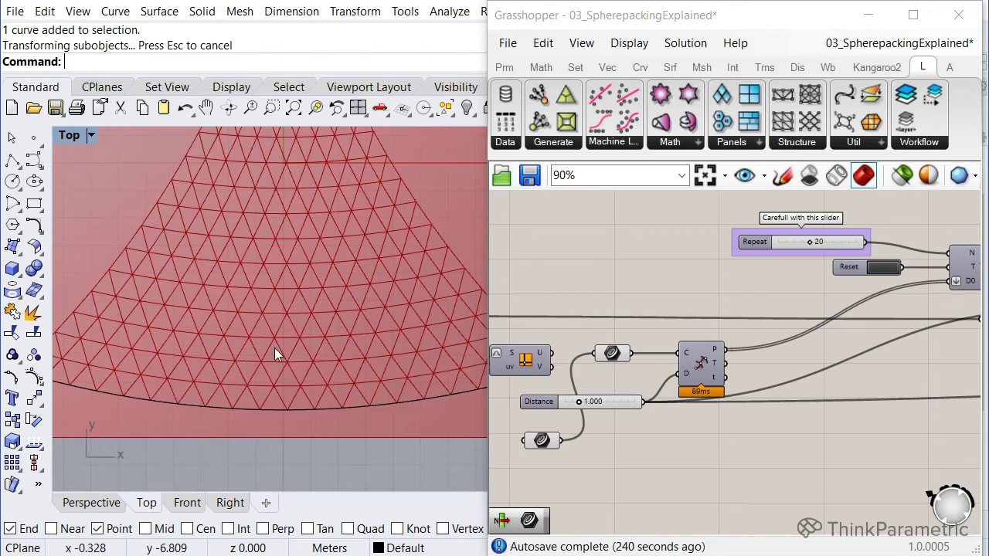
{"action": "scroll", "coordinate": [227, 373], "scroll_direction": "down", "scroll_amount": 5}
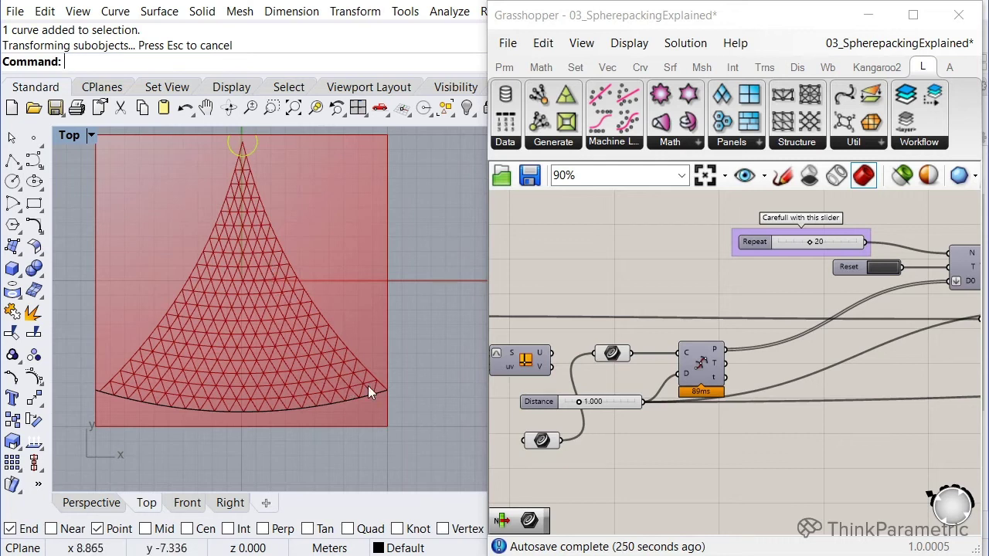
{"action": "left_click", "coordinate": [582, 336]}
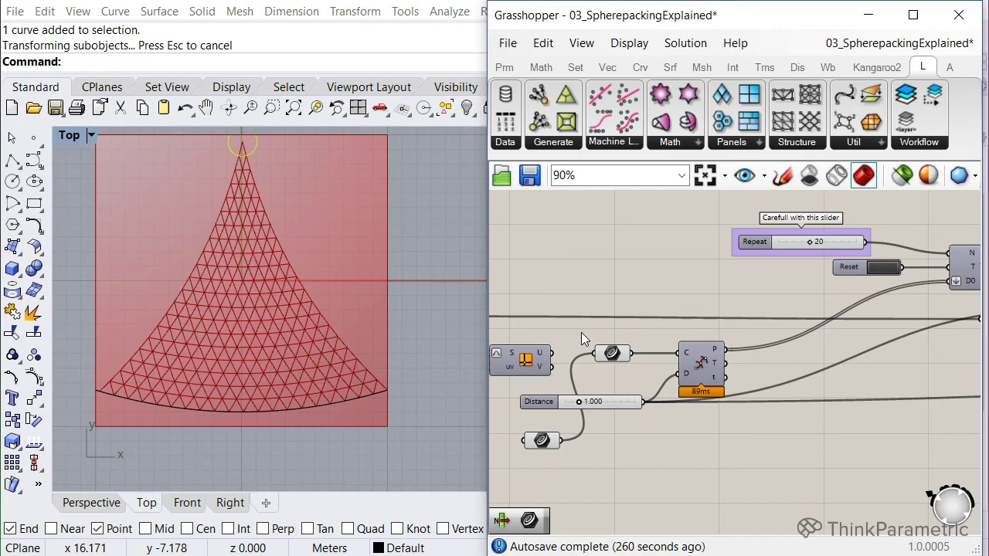